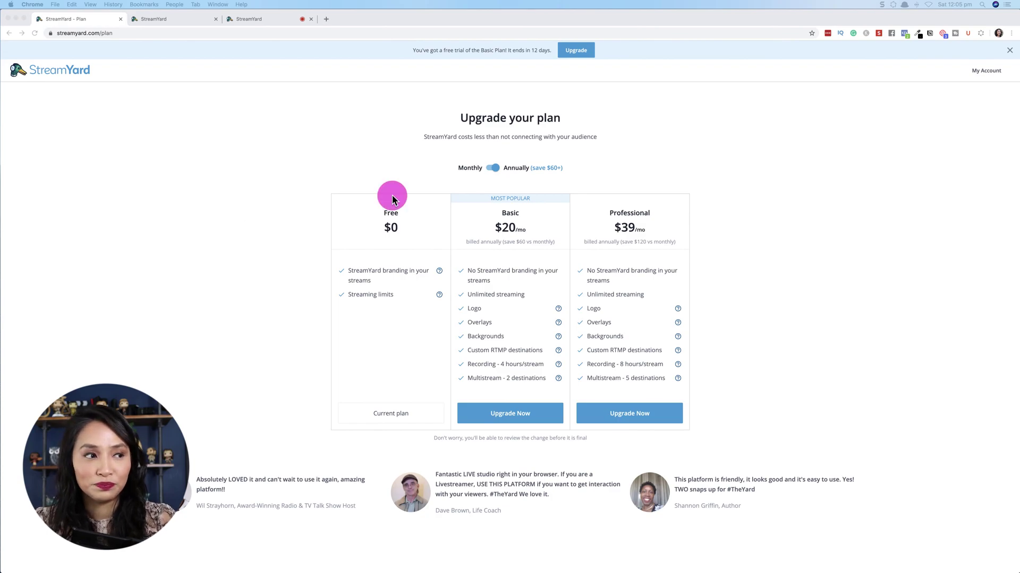
Review the connected Destinations, then go back to Upcoming Broadcasts showing the Facebook 'Demo' broadcast.
left_click(153, 22)
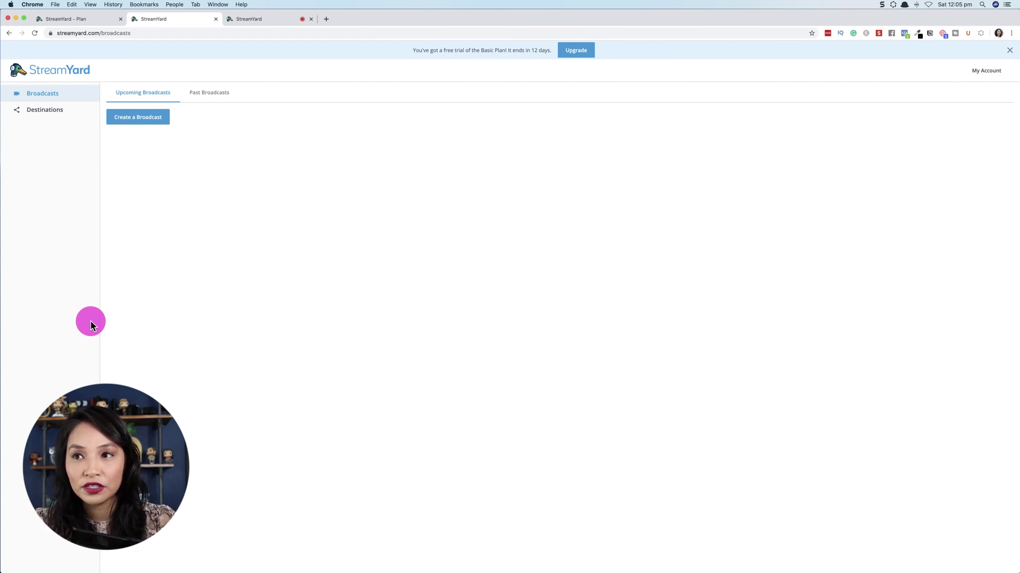
left_click(60, 111)
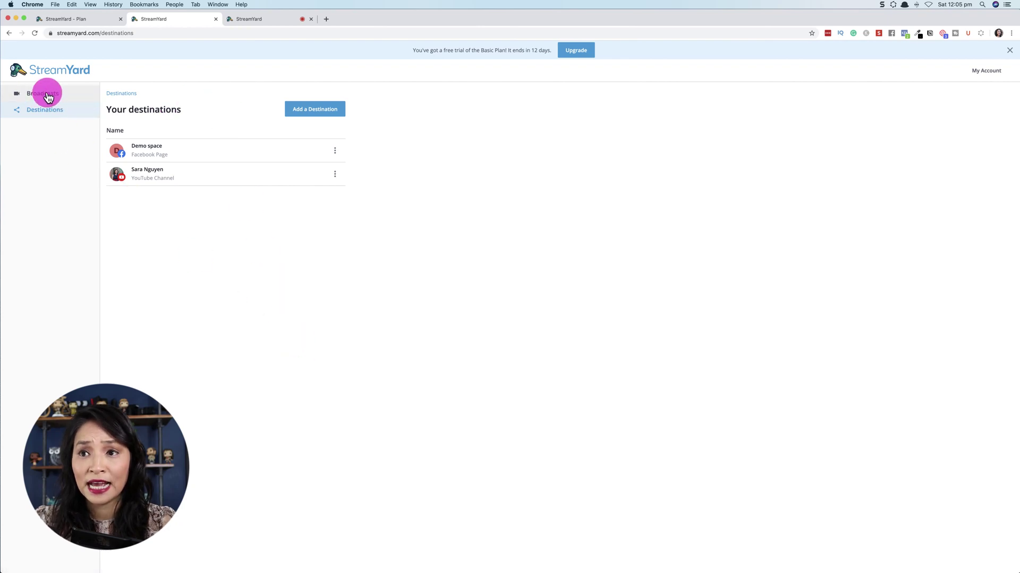
left_click(48, 97)
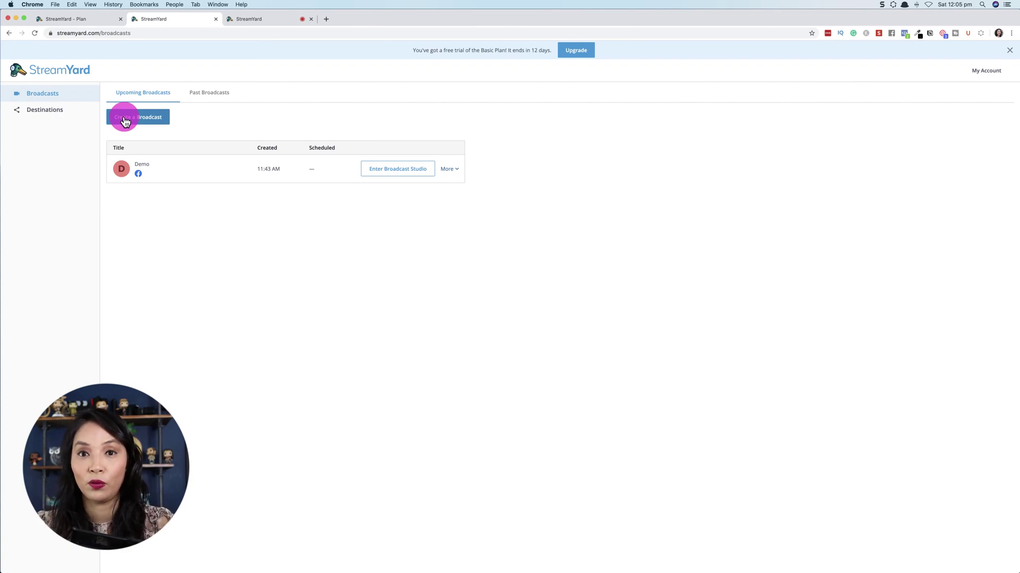
Enter the Demo broadcast studio with the host's camera on stage and a second guest joined.
left_click(239, 20)
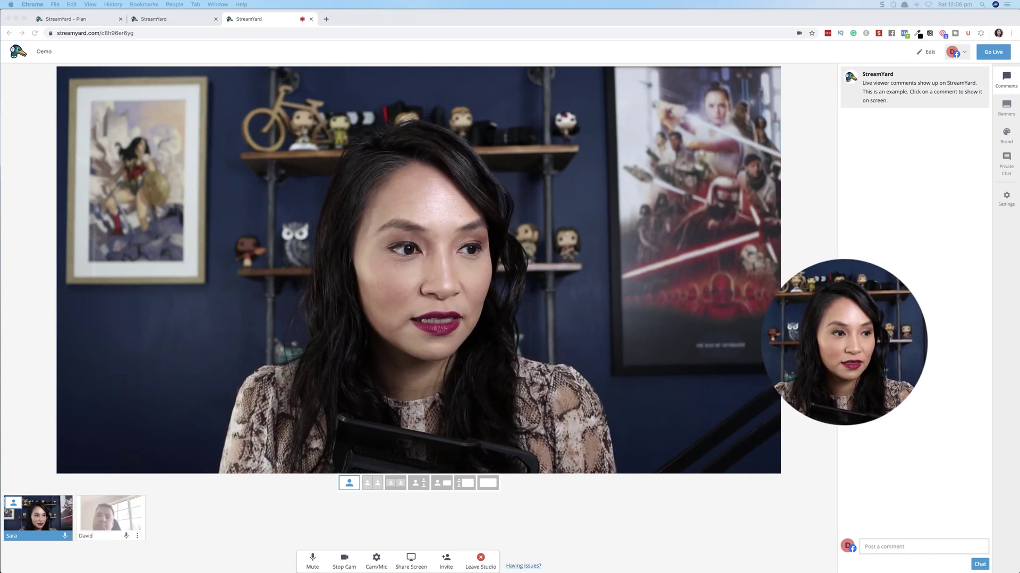
left_click(230, 358)
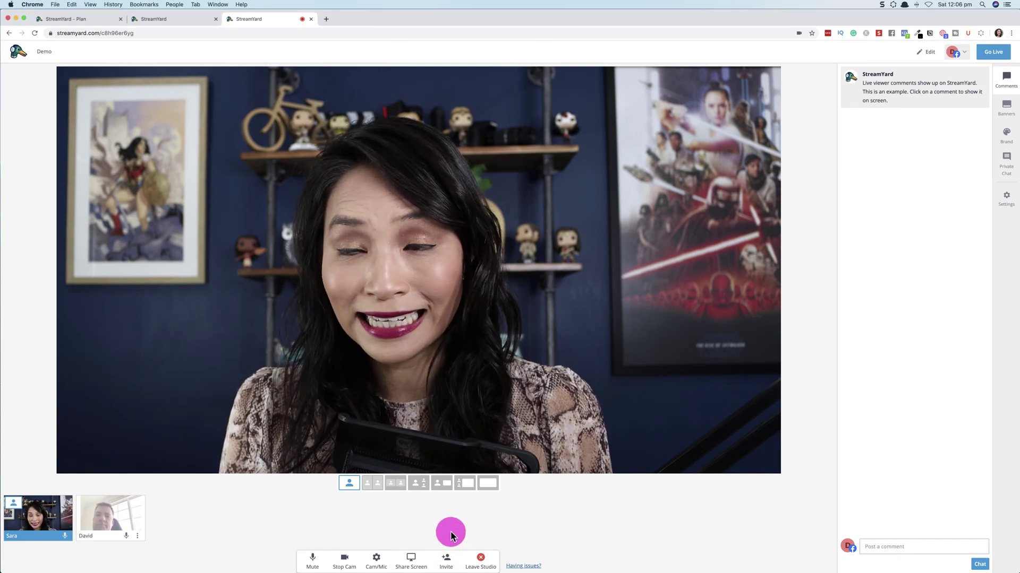
Check the guest invite link, then add the second guest to the stage beside the host.
left_click(446, 560)
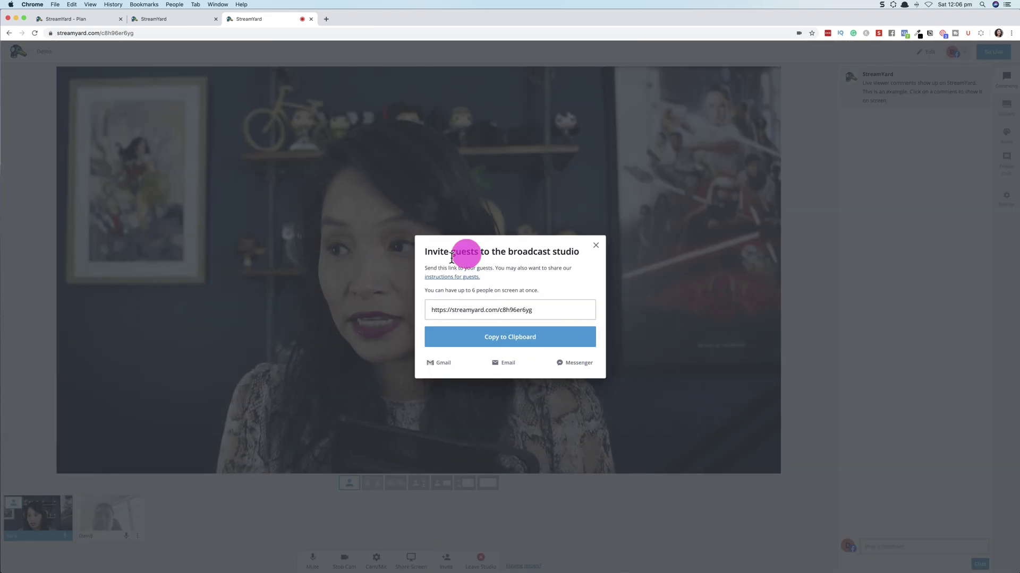
left_click(596, 246)
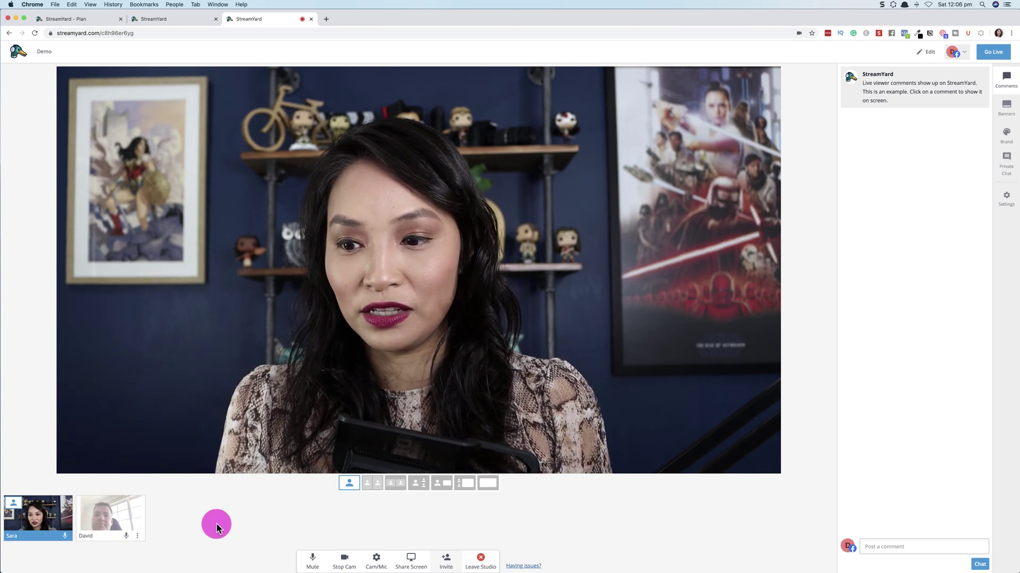
mouse_move(134, 520)
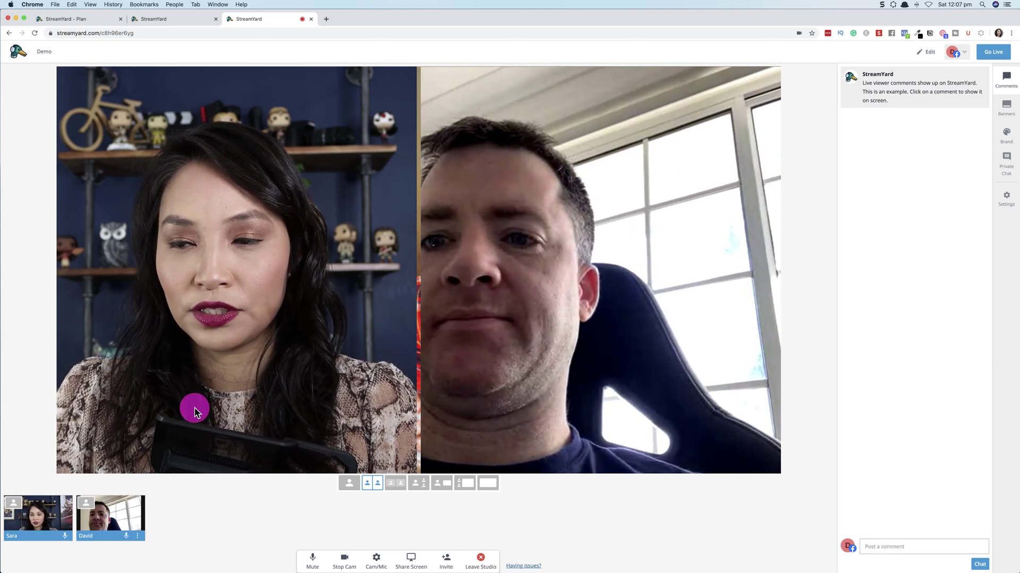
Try the solo, side-by-side, background-framed and large-with-inset layouts, then remove the guest from stage.
left_click(396, 487)
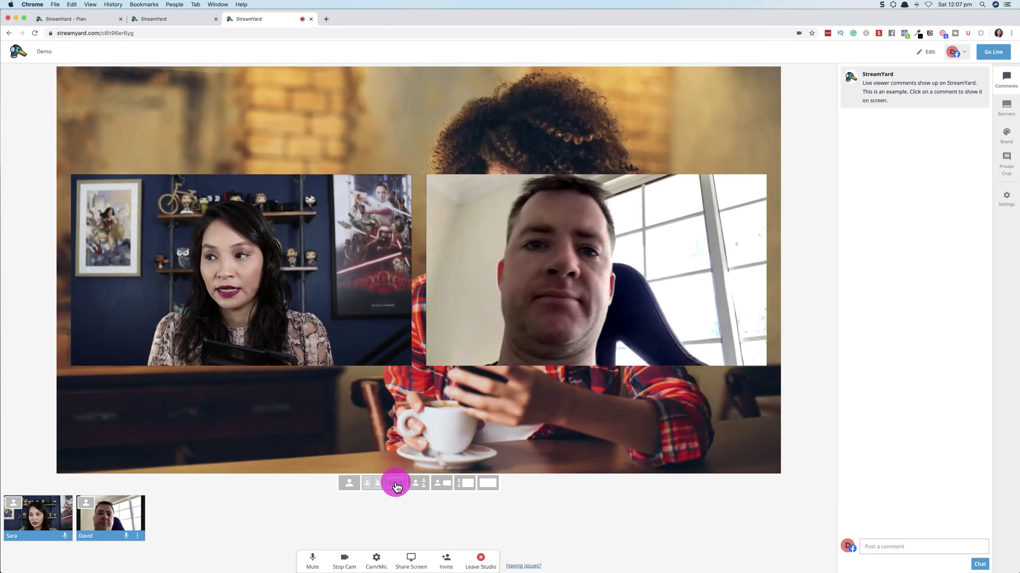
left_click(420, 486)
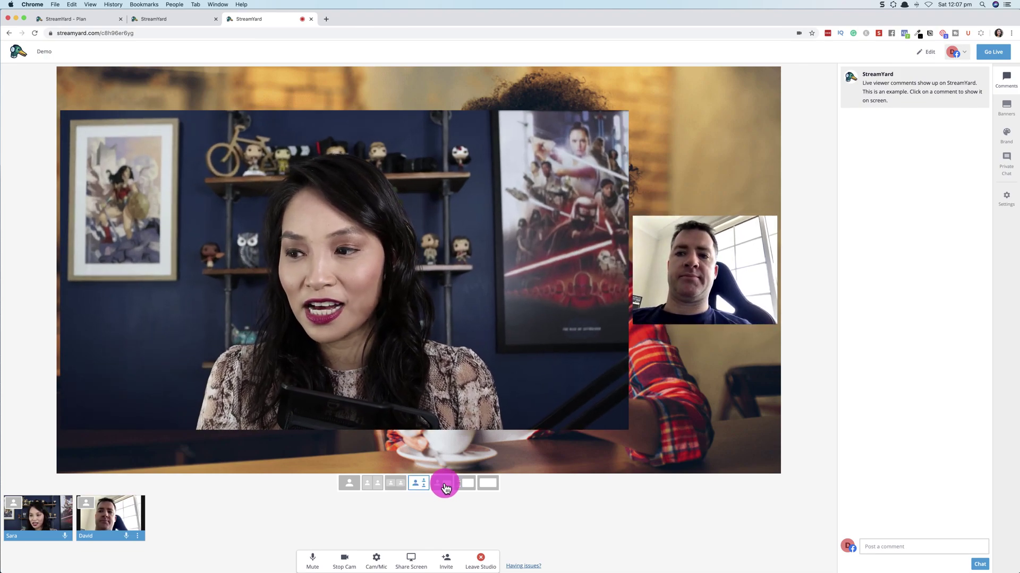
left_click(472, 485)
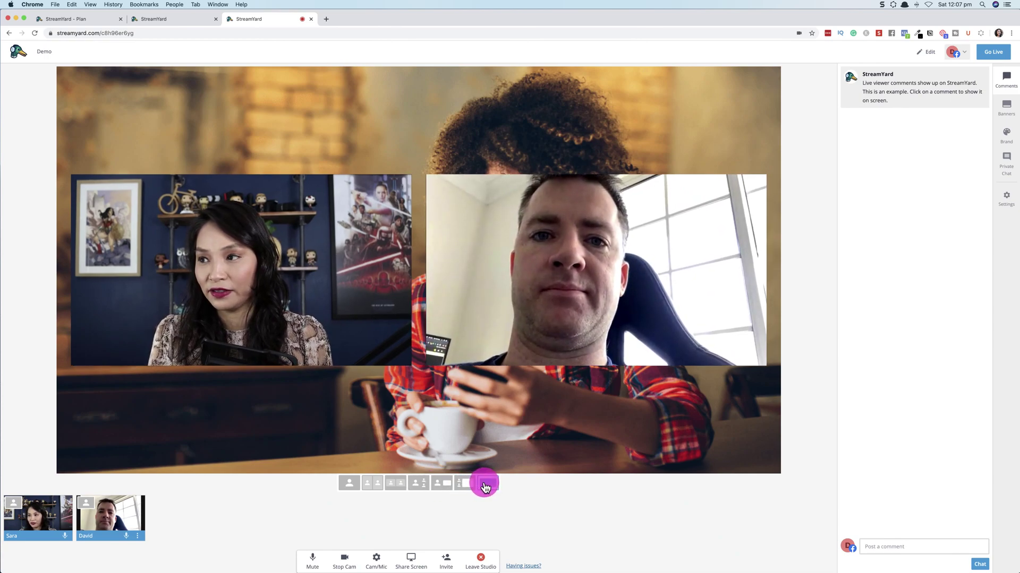
left_click(348, 486)
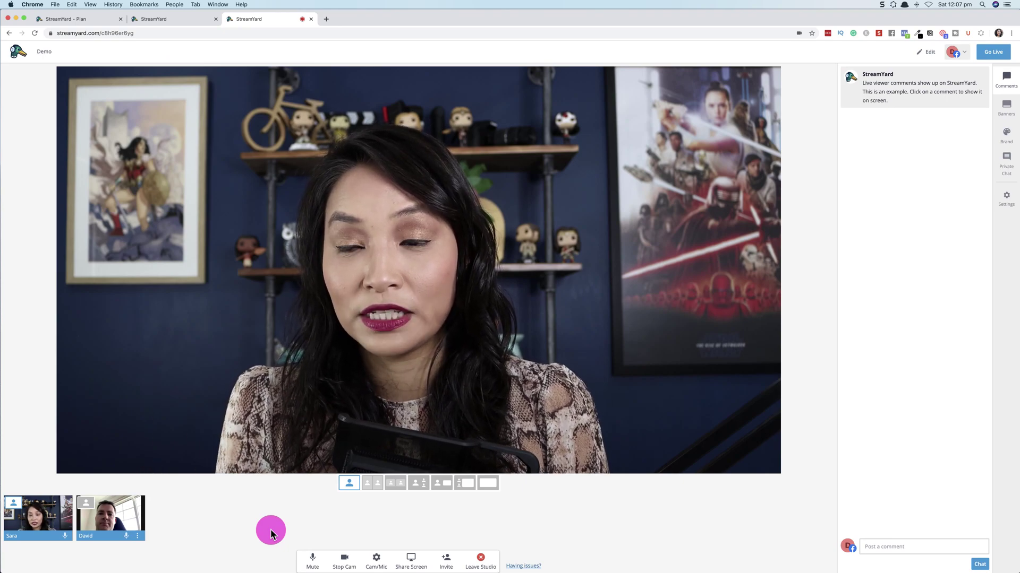
left_click(371, 489)
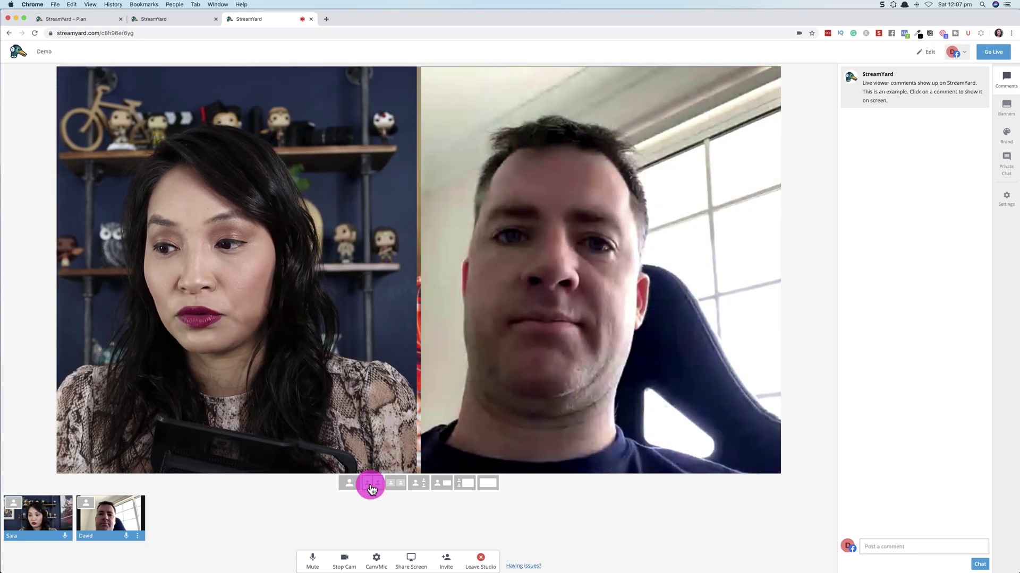
left_click(401, 488)
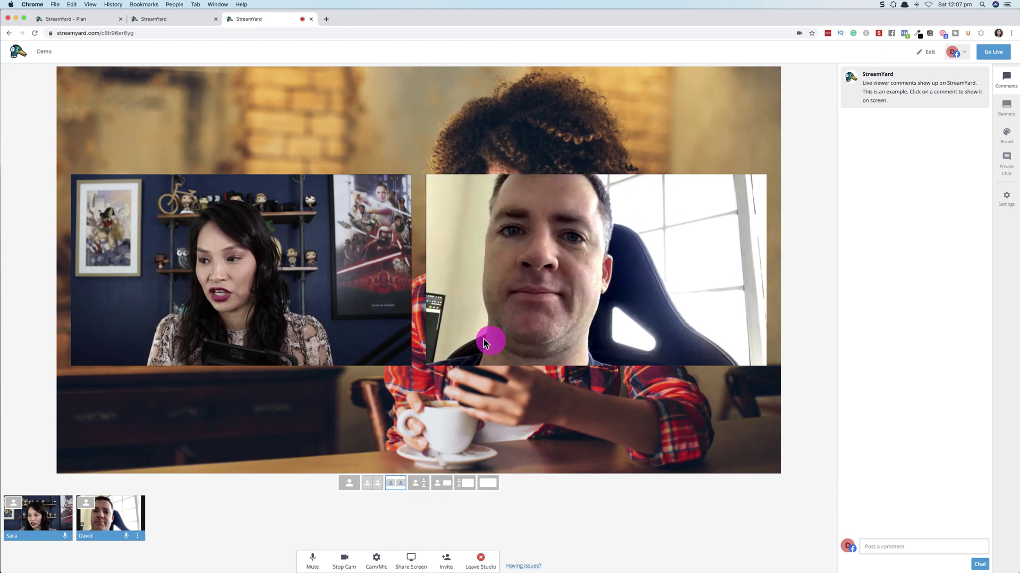
left_click(417, 484)
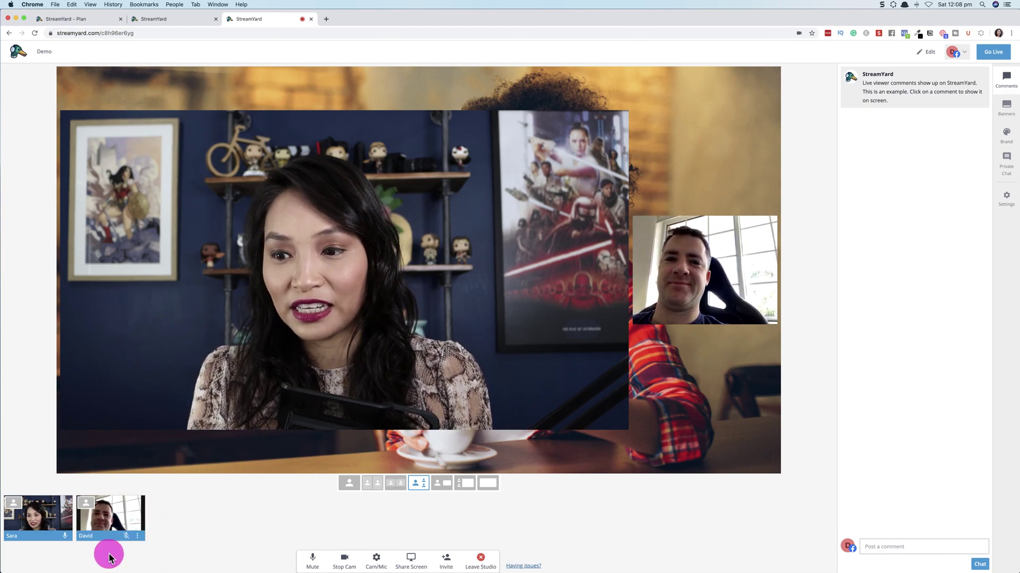
left_click(125, 520)
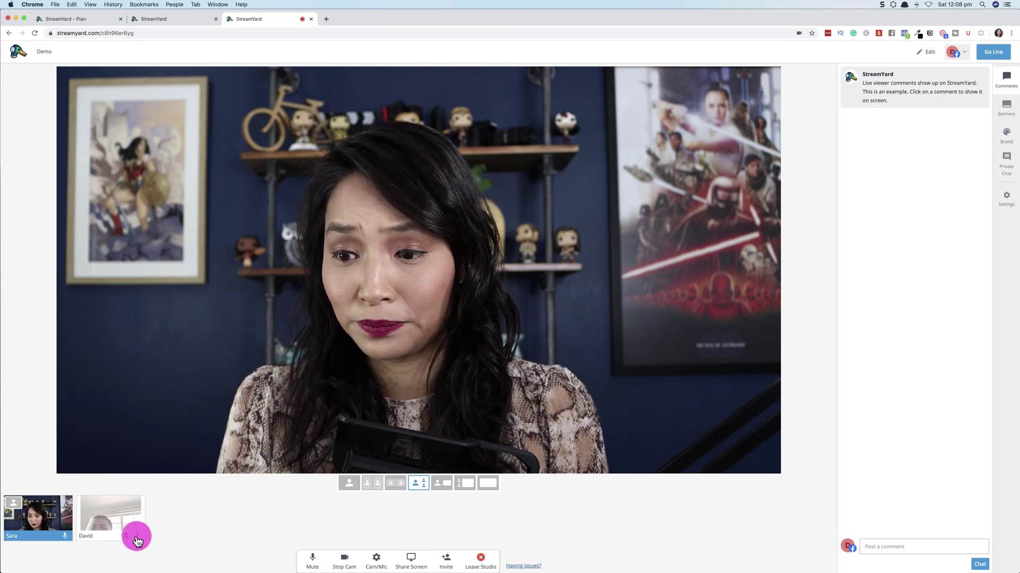
Kick the second guest from the studio so only the host's camera remains.
left_click(137, 537)
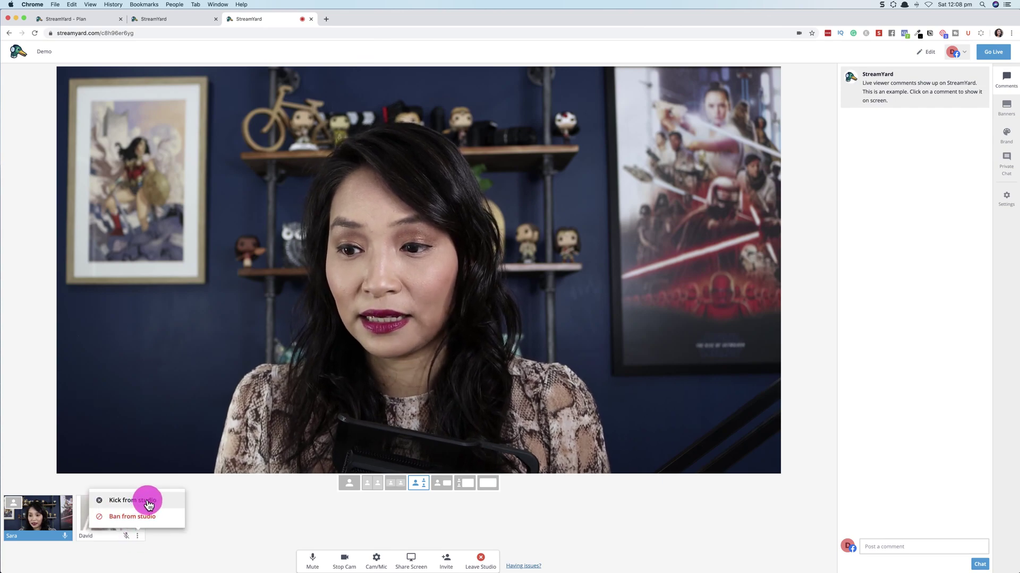
left_click(148, 502)
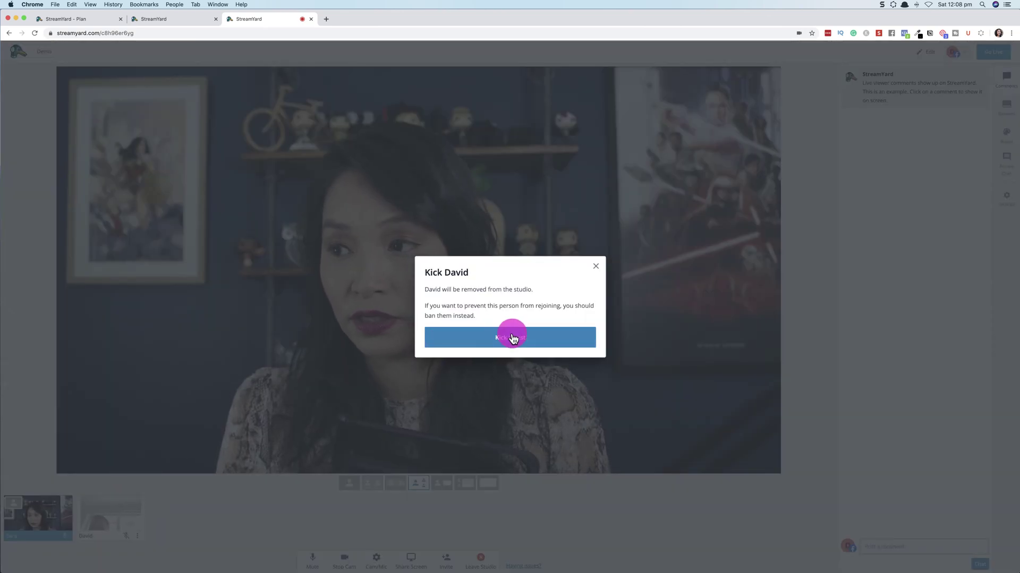
left_click(517, 338)
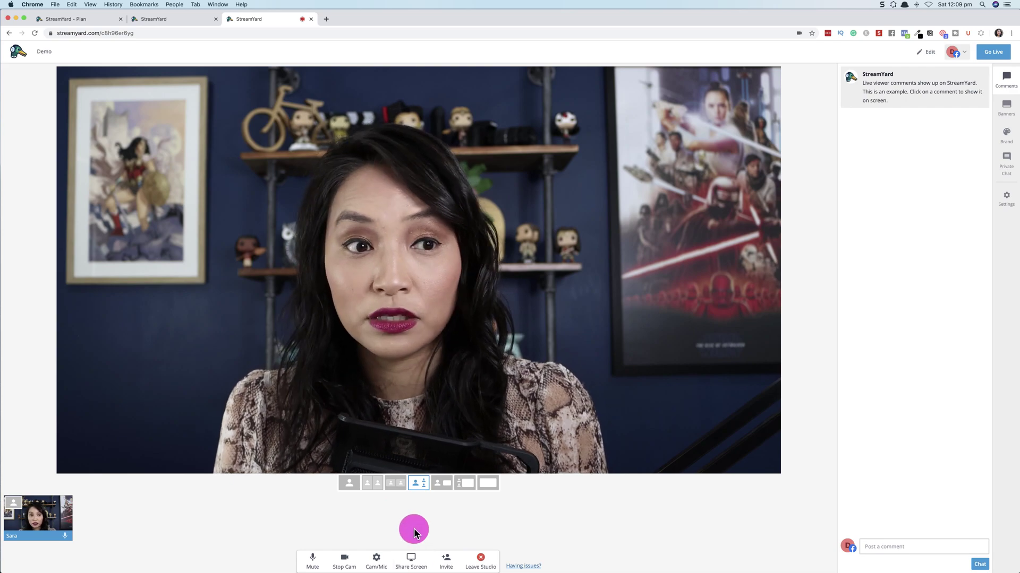
Bring up the 'Sharing is Caring' PDF in Acrobat, then return to the studio.
mouse_move(486, 563)
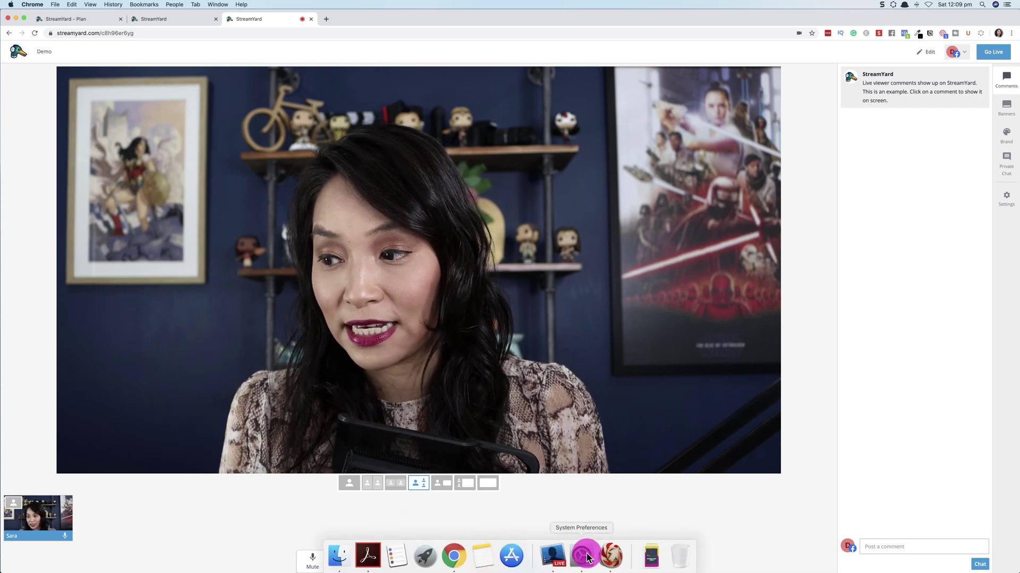
left_click(359, 558)
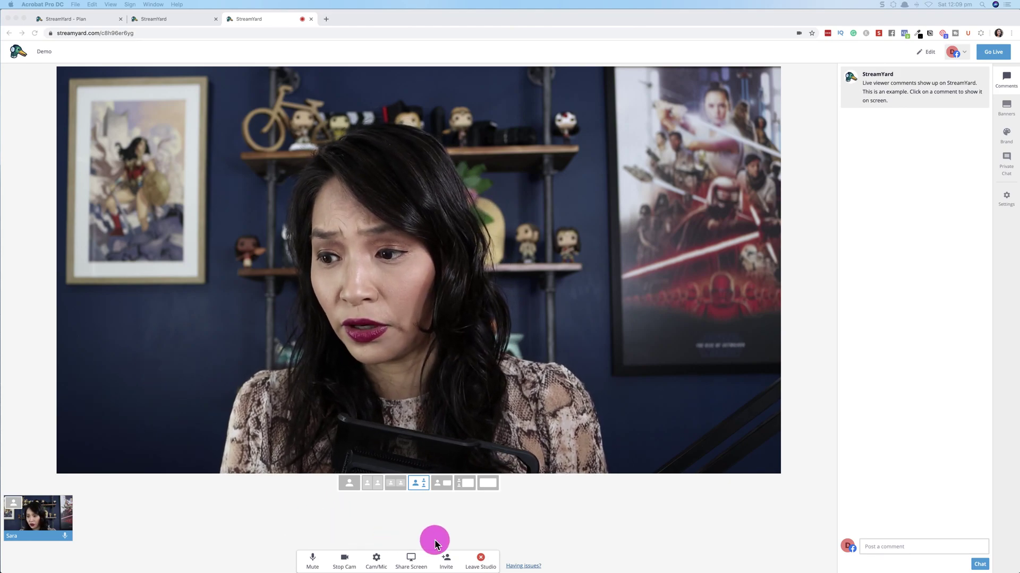
left_click(411, 562)
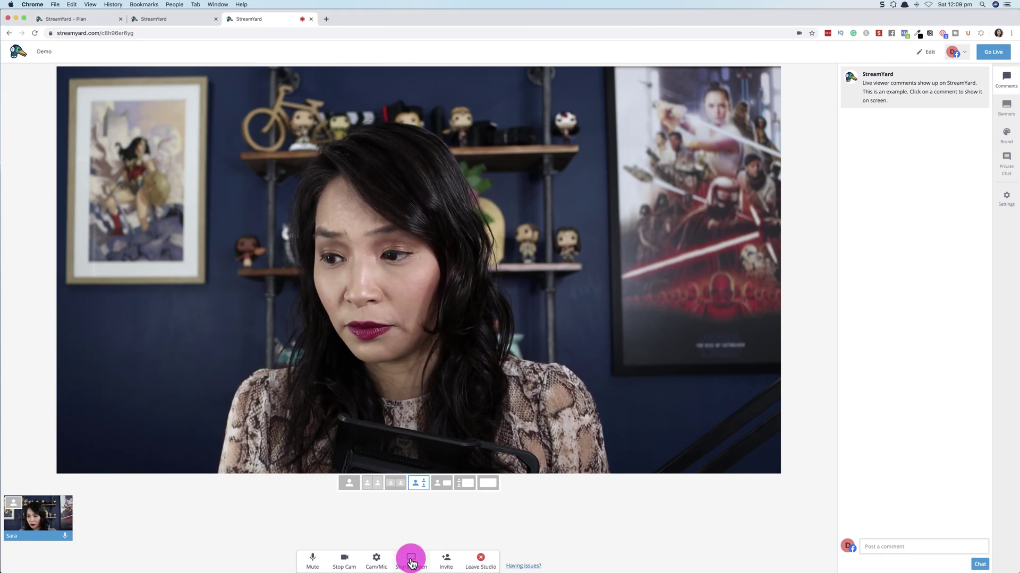
Share the Acrobat Pro DC application window onto the stage with the host's camera inset.
left_click(412, 562)
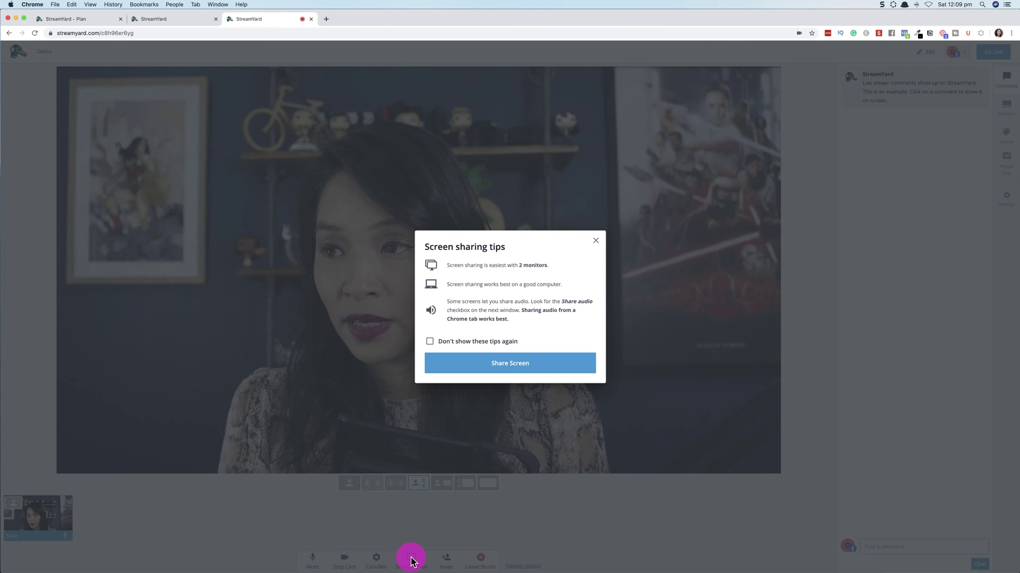
left_click(546, 366)
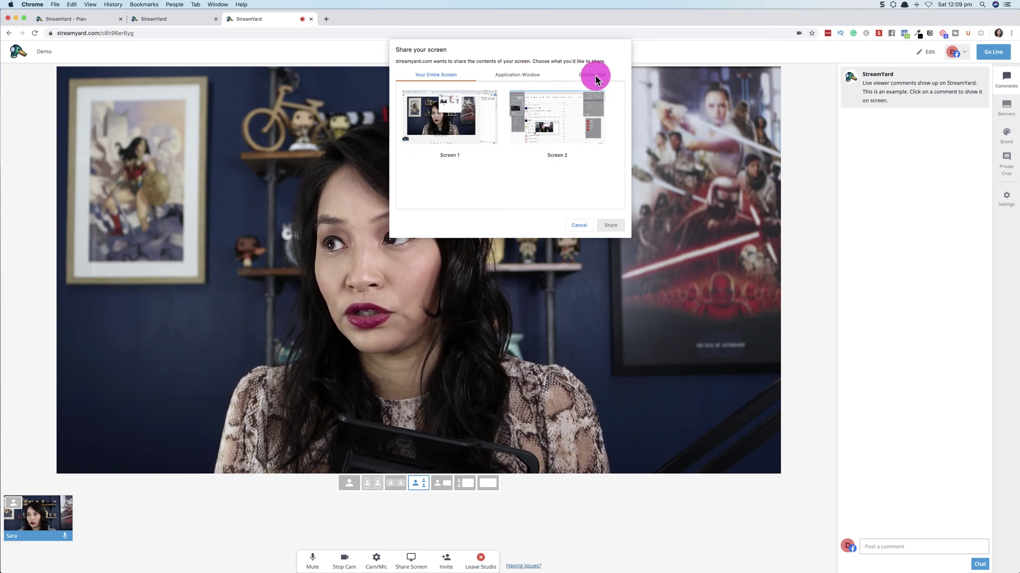
left_click(515, 75)
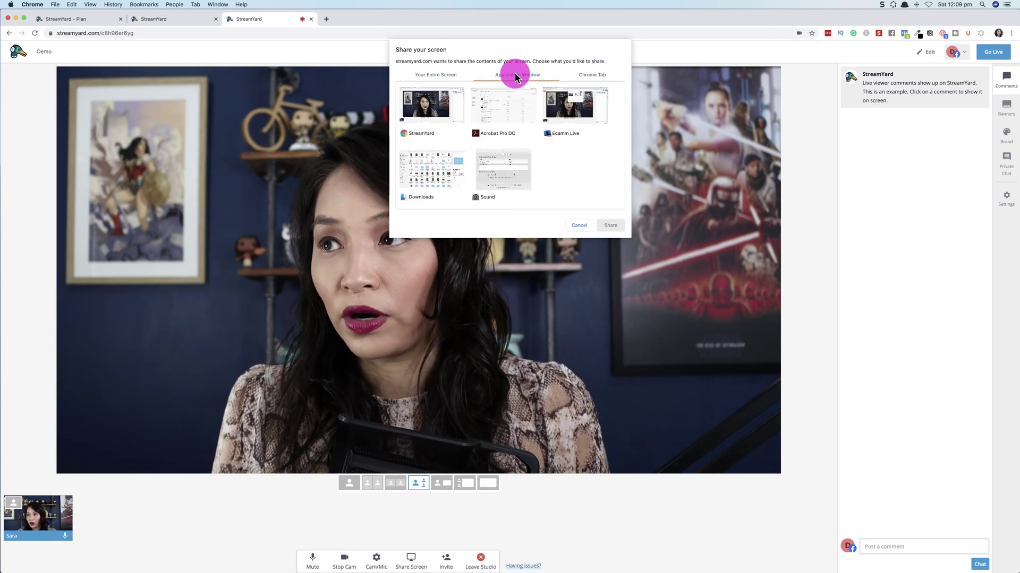
left_click(508, 103)
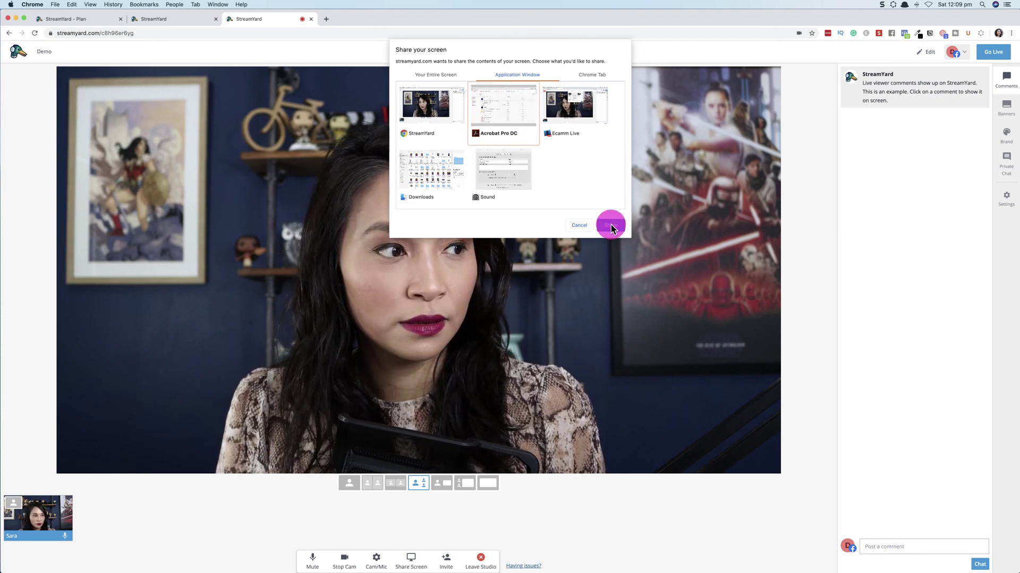
left_click(610, 226)
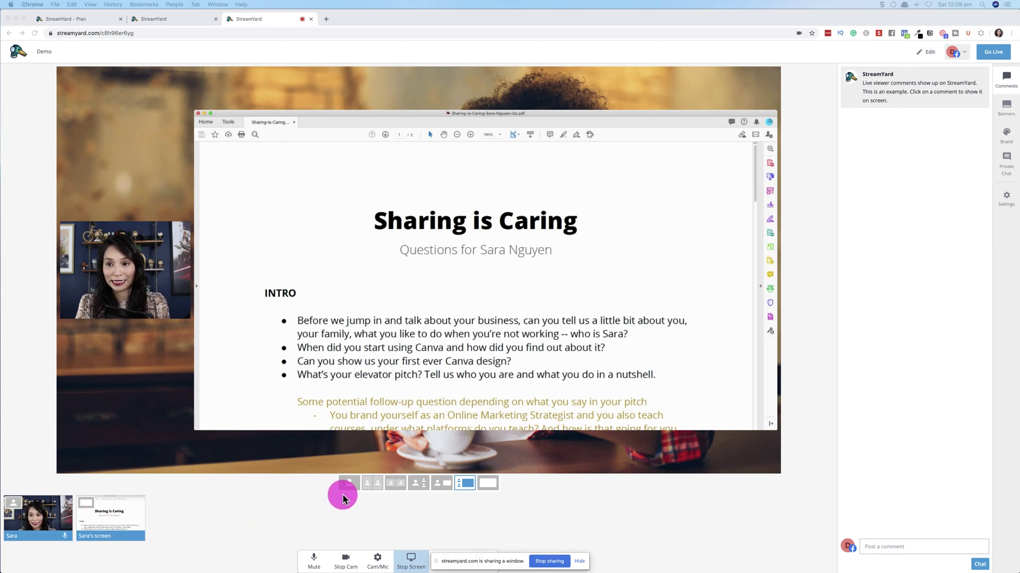
left_click(373, 488)
left_click(373, 487)
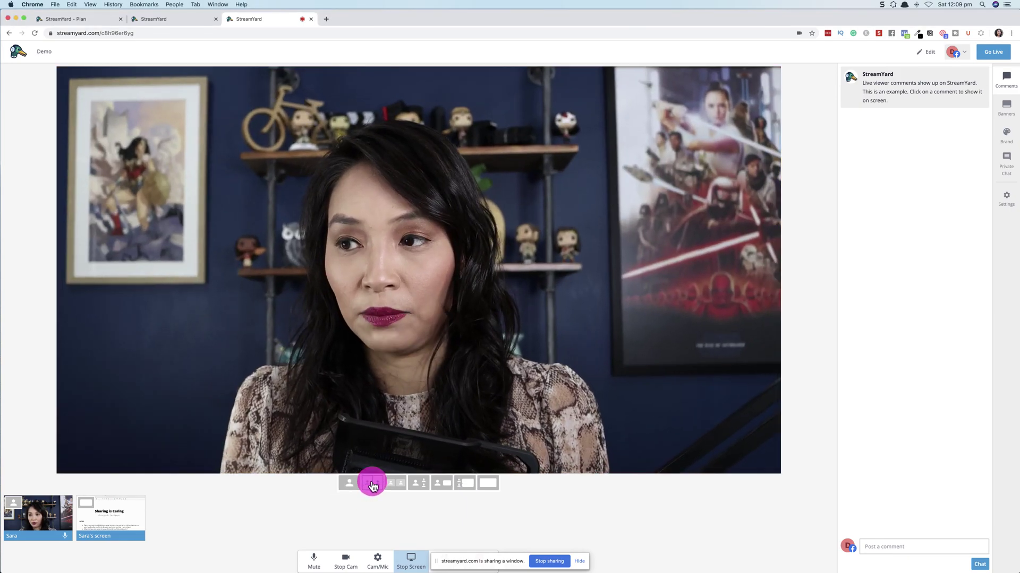
left_click(96, 520)
left_click(98, 525)
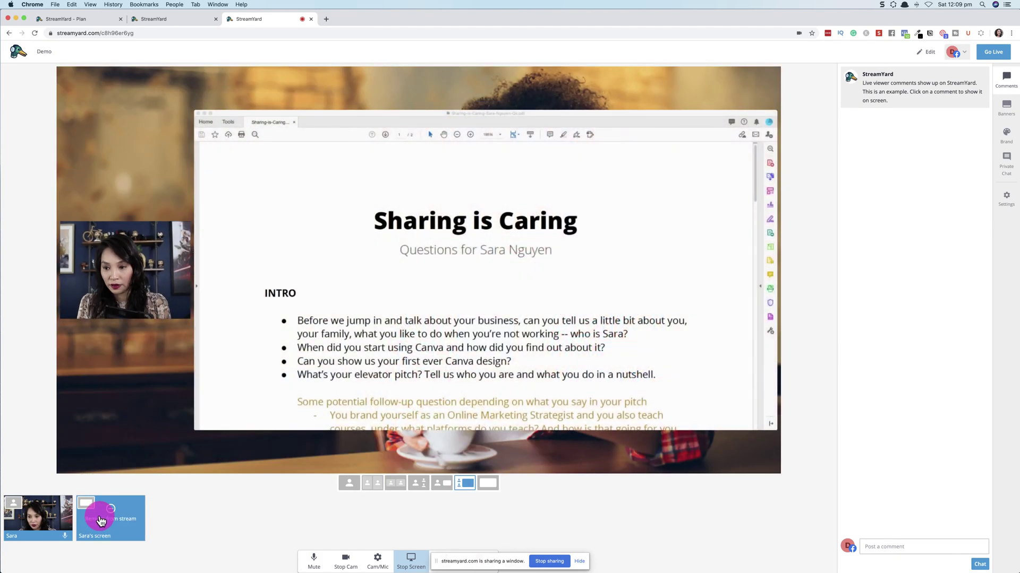
left_click(488, 484)
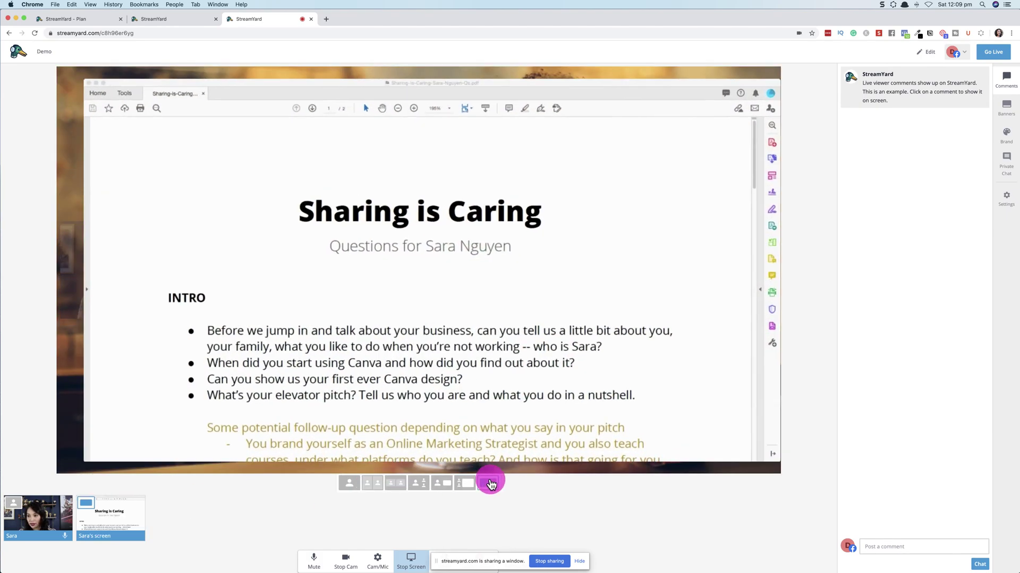
left_click(467, 484)
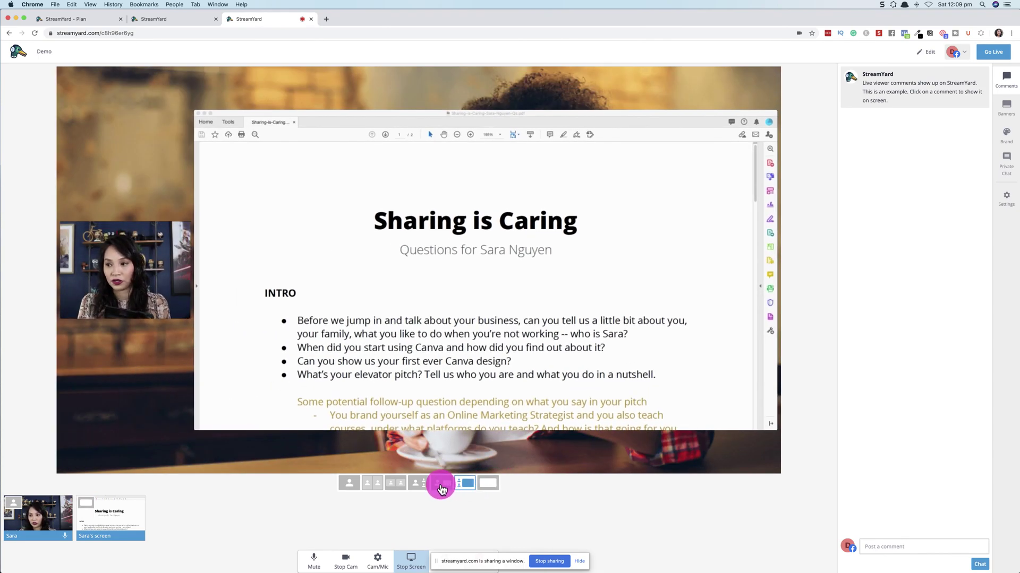
left_click(441, 484)
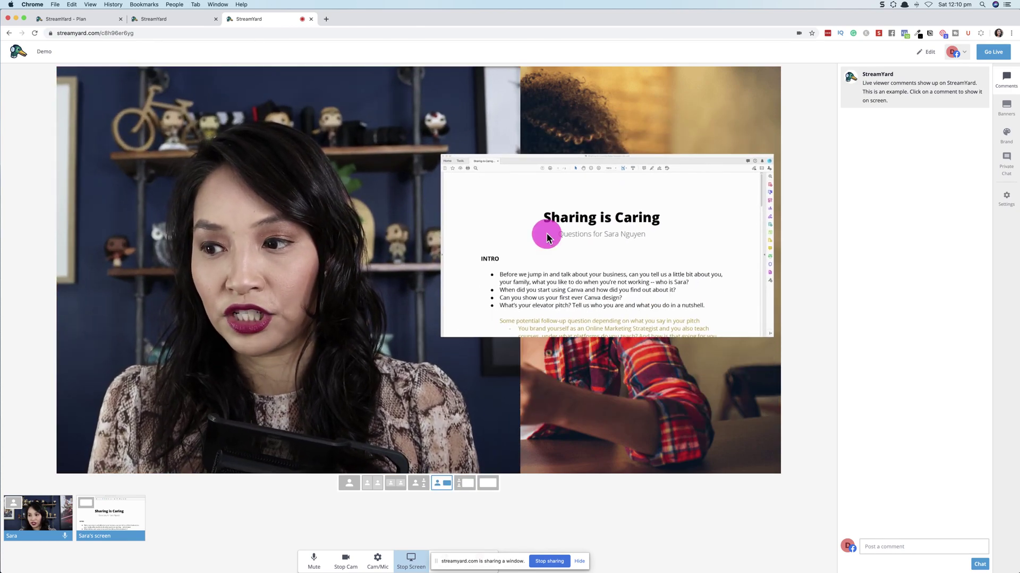
left_click(465, 483)
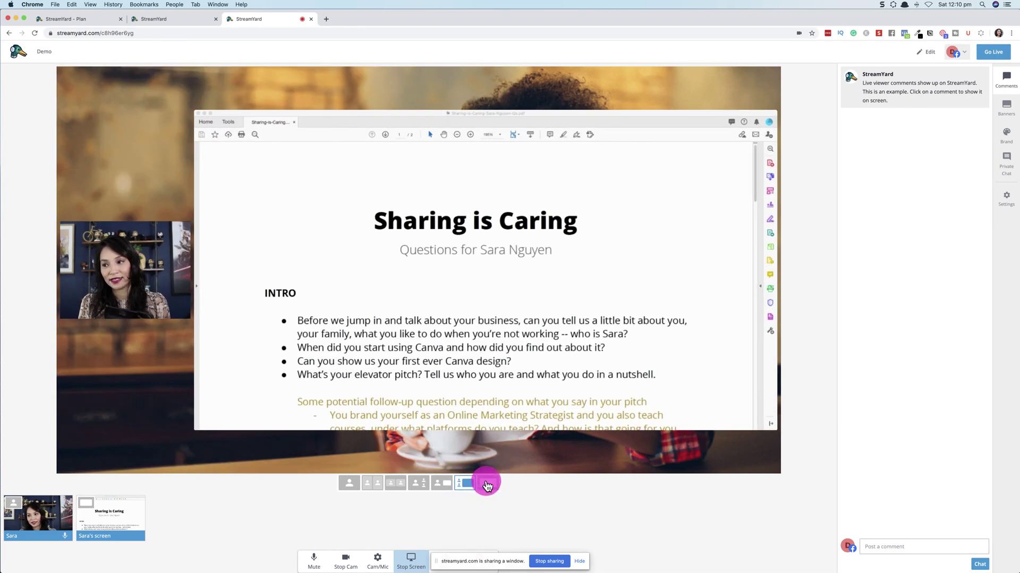
left_click(487, 483)
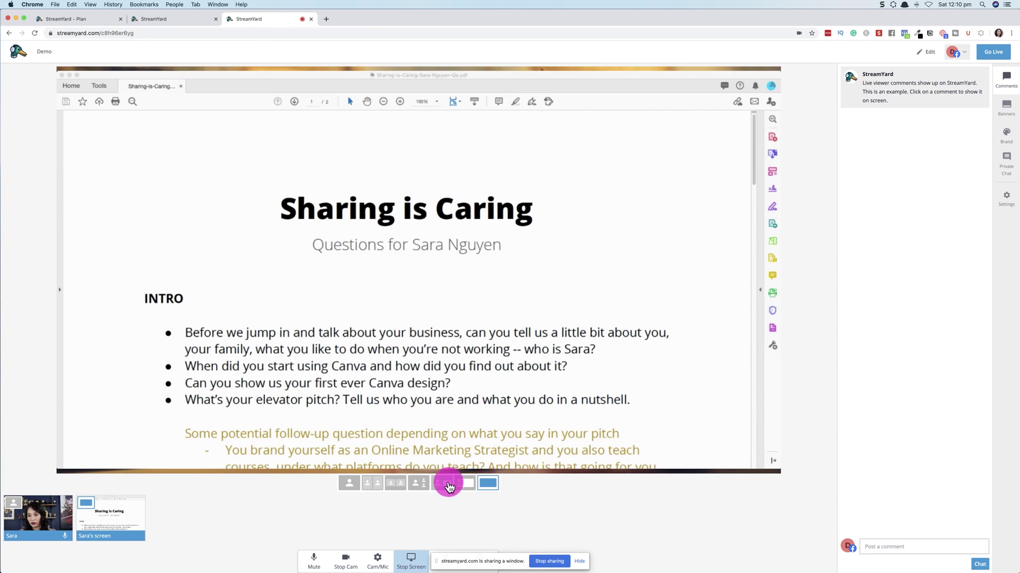
left_click(444, 484)
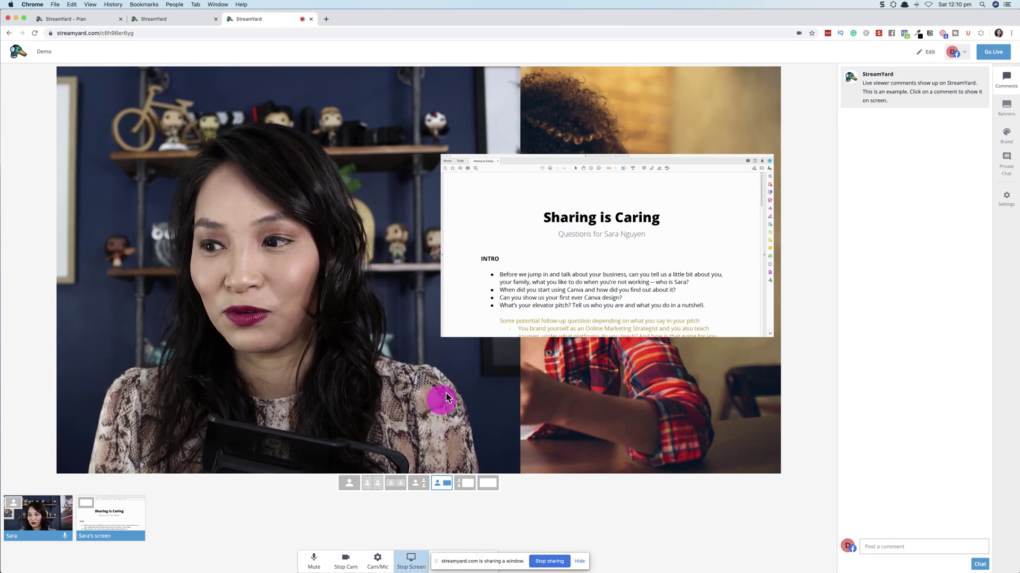
left_click(471, 483)
left_click(484, 484)
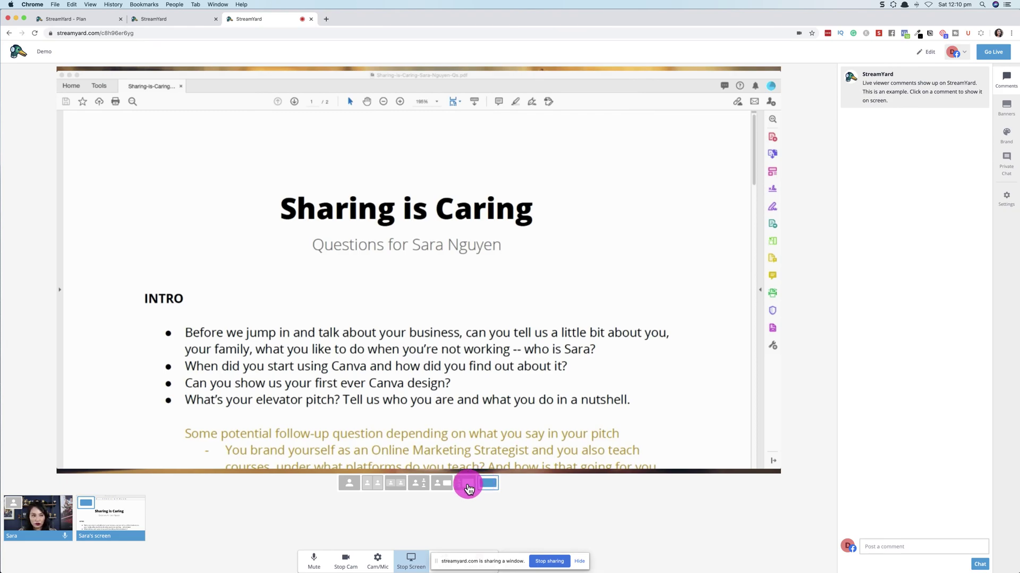
left_click(468, 484)
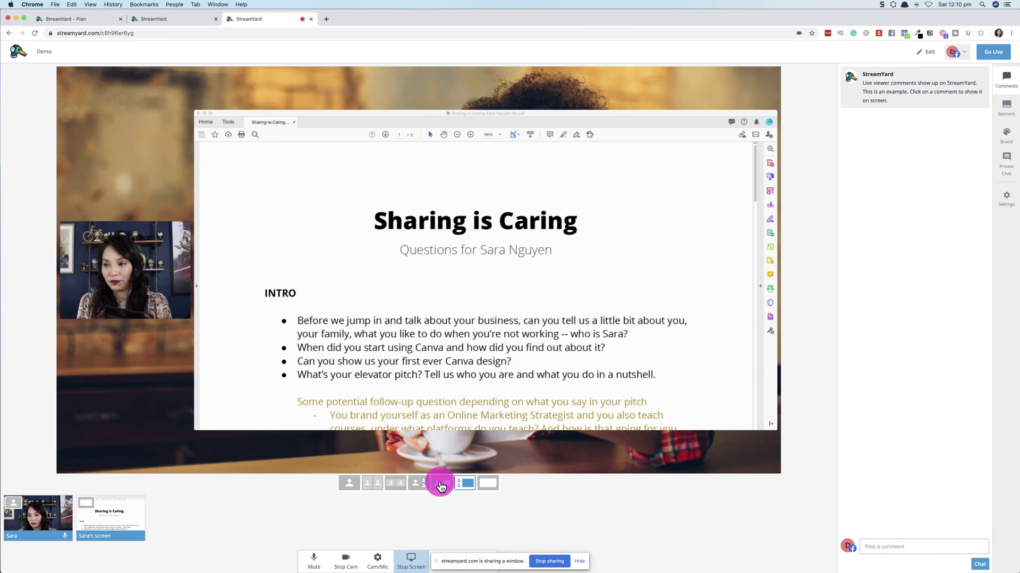
left_click(441, 484)
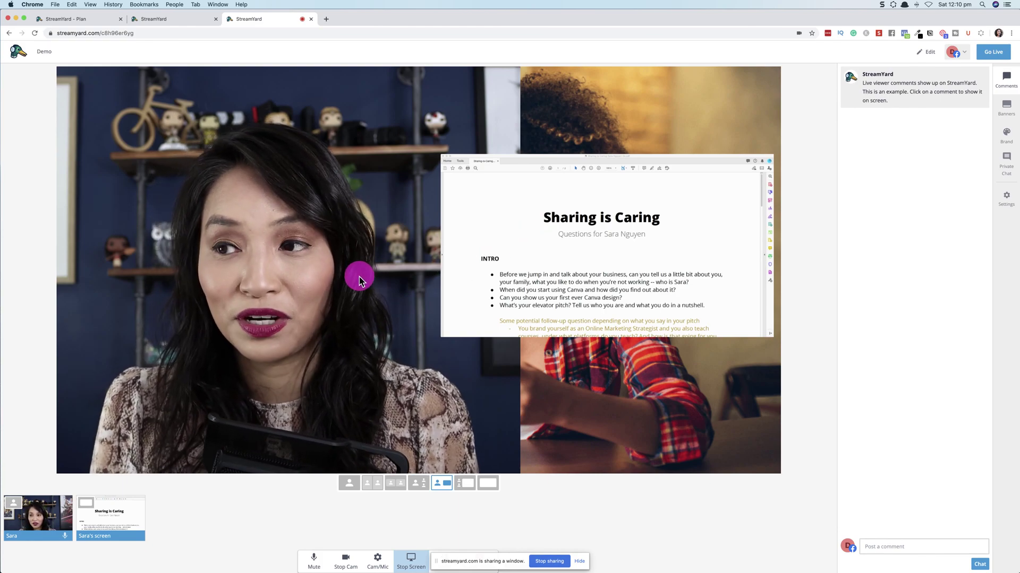
Remove the shared screen from the stream and bring up the four example banners.
left_click(120, 529)
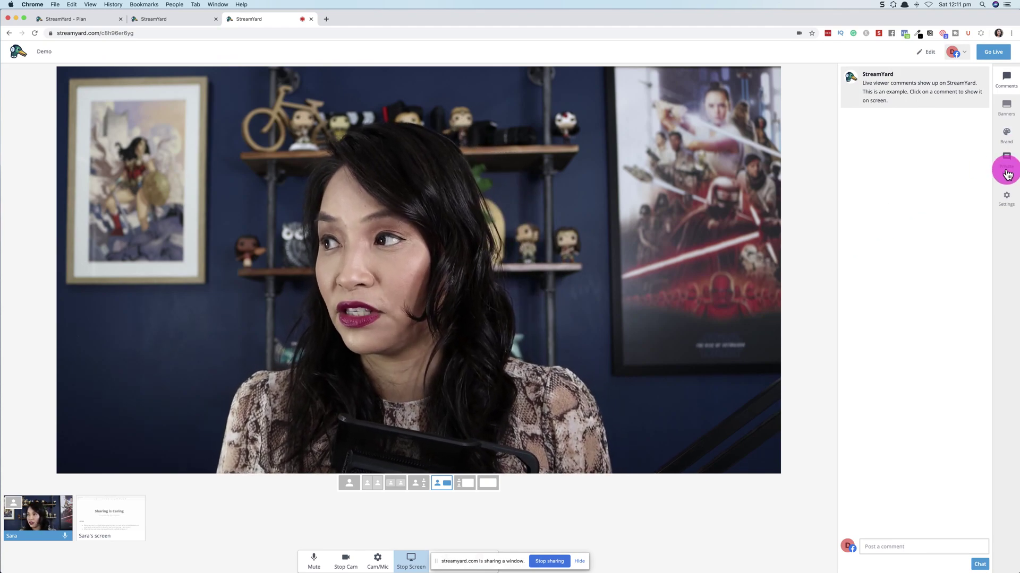
left_click(1007, 111)
mouse_move(979, 103)
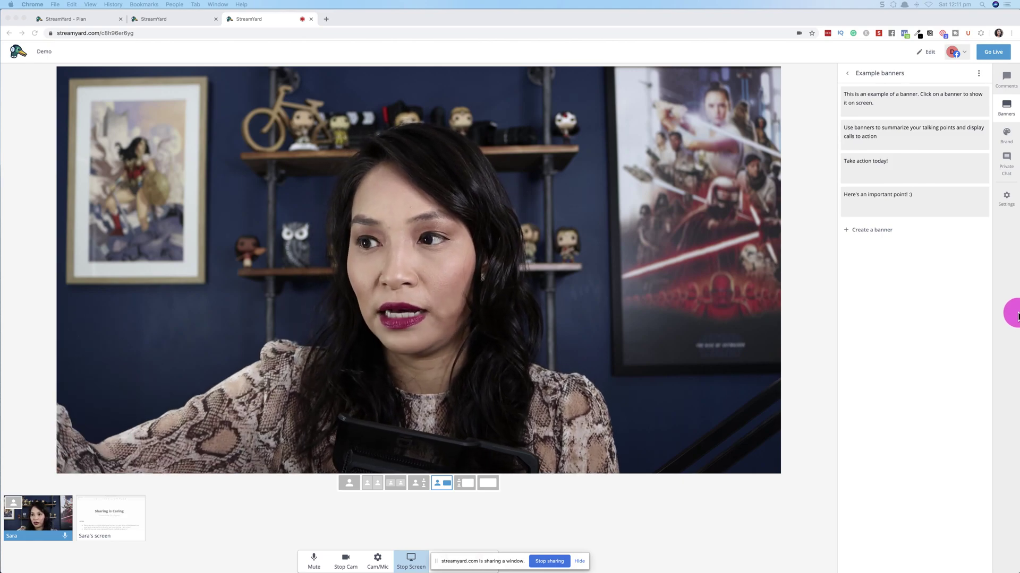
Preview the first three example banners, including 'Take action today!', showing and hiding each.
left_click(1007, 109)
left_click(923, 104)
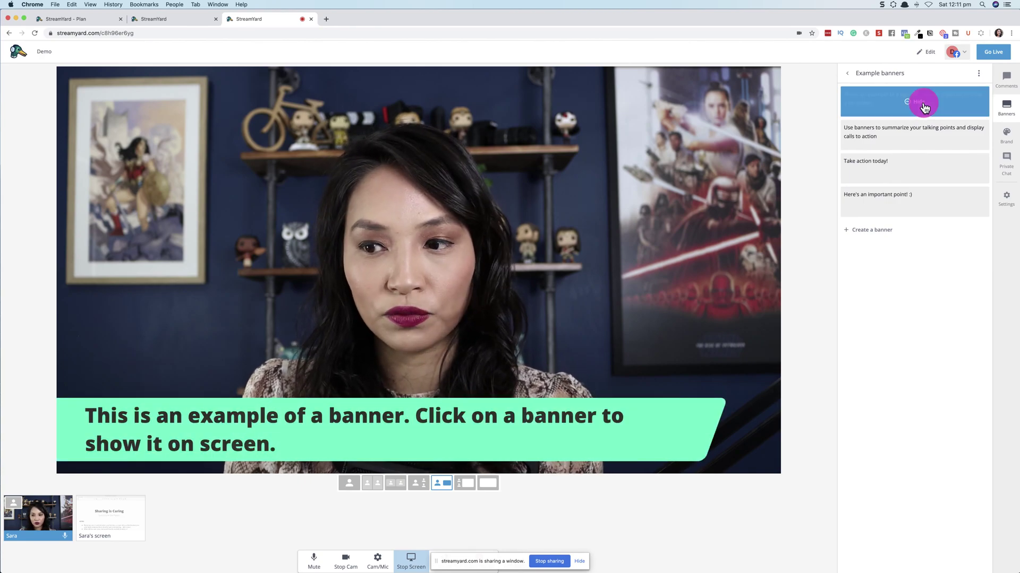
left_click(923, 107)
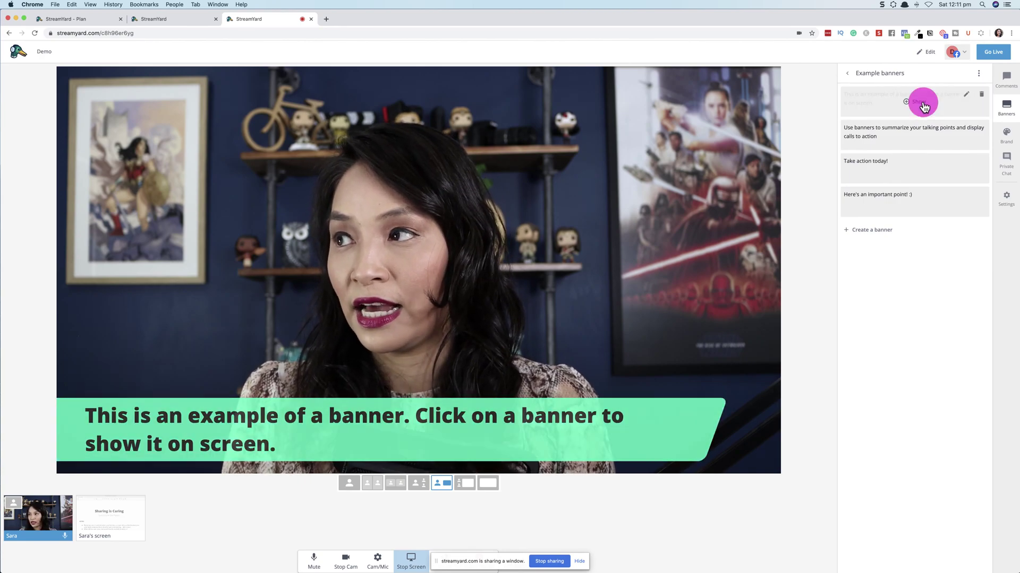
left_click(925, 134)
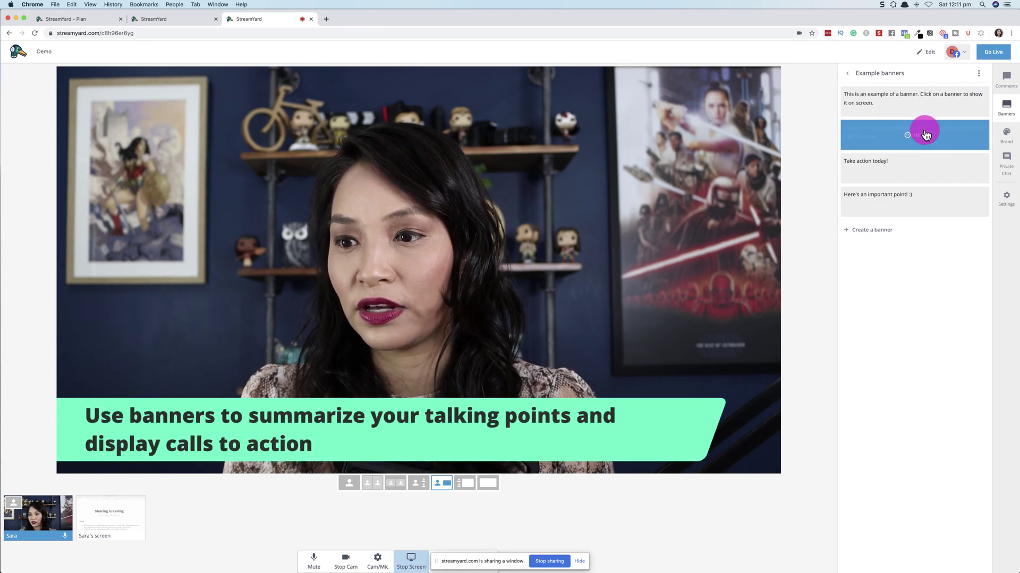
left_click(925, 134)
mouse_move(927, 173)
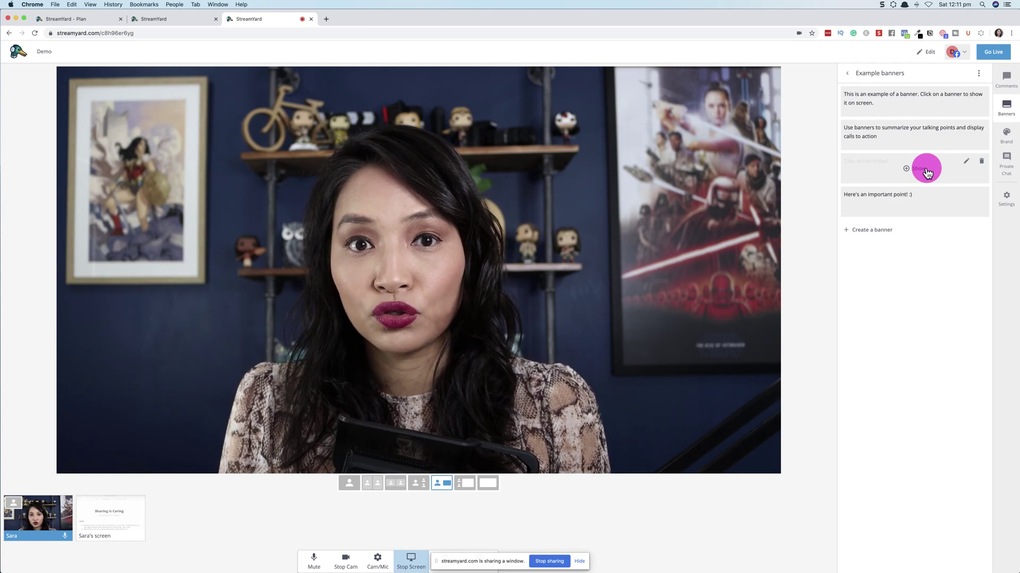
left_click(926, 172)
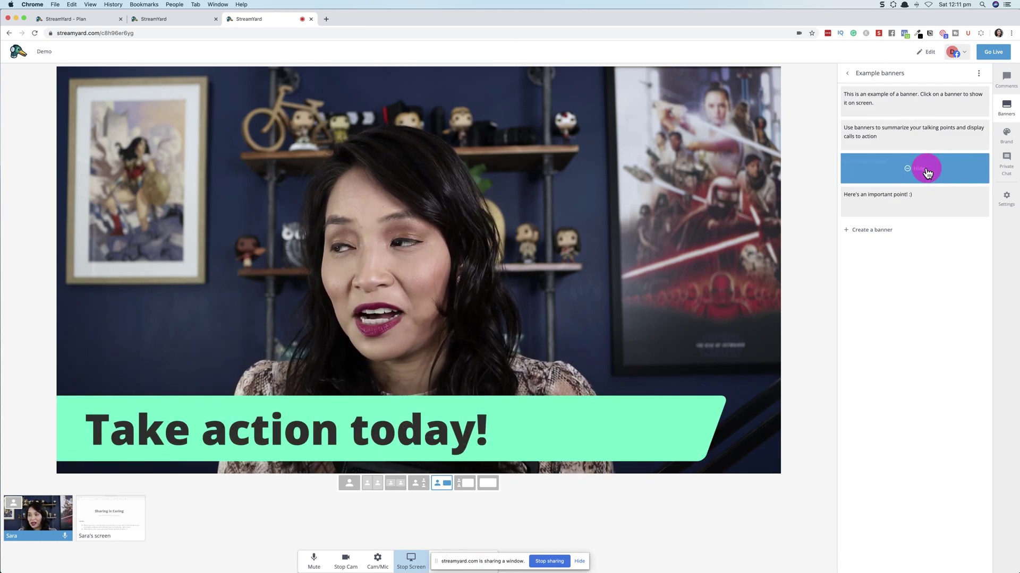
left_click(925, 171)
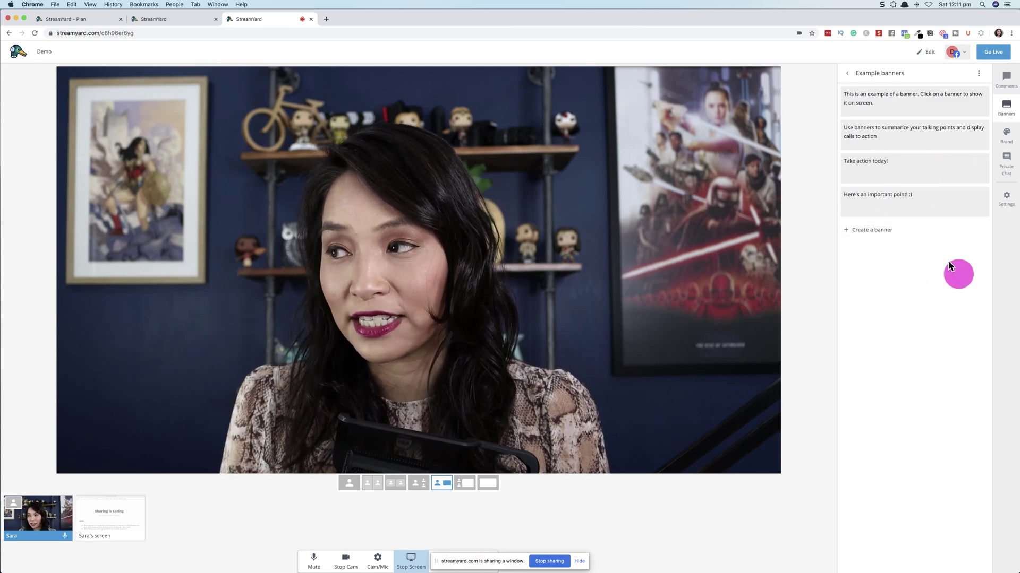
Create a 'Hello' banner and show it on stage.
left_click(890, 229)
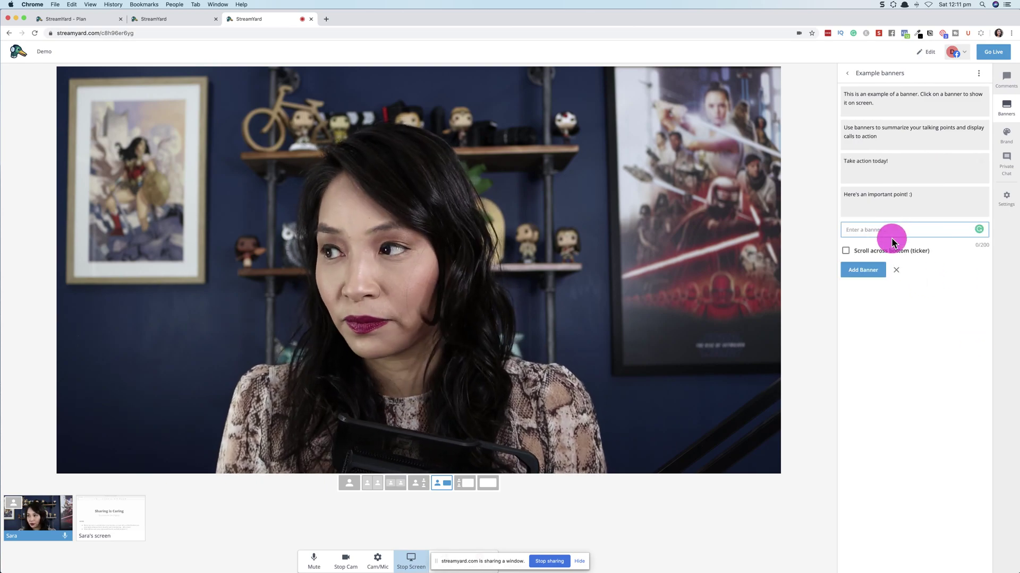
type("Hello")
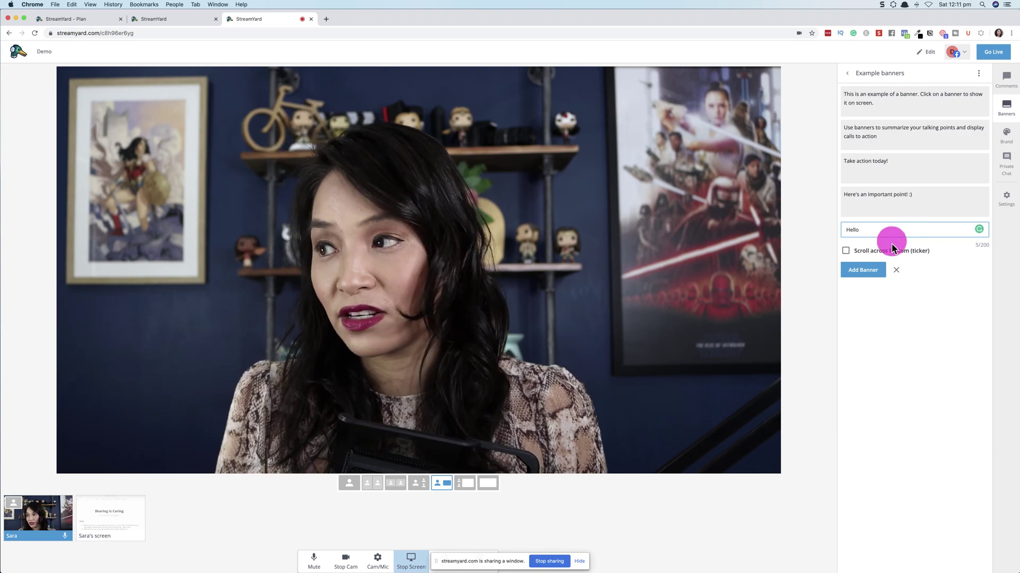
left_click(870, 269)
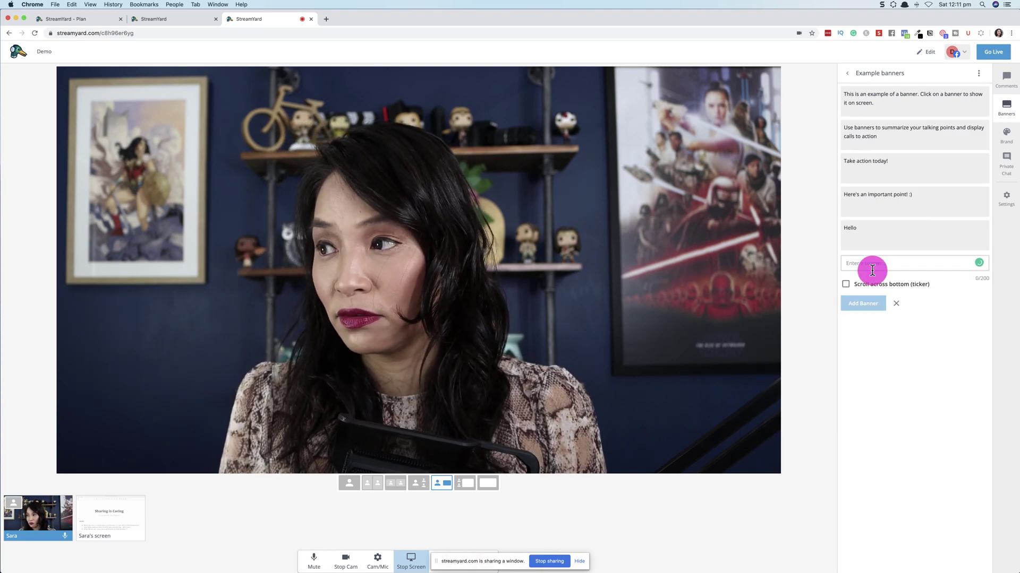
left_click(895, 244)
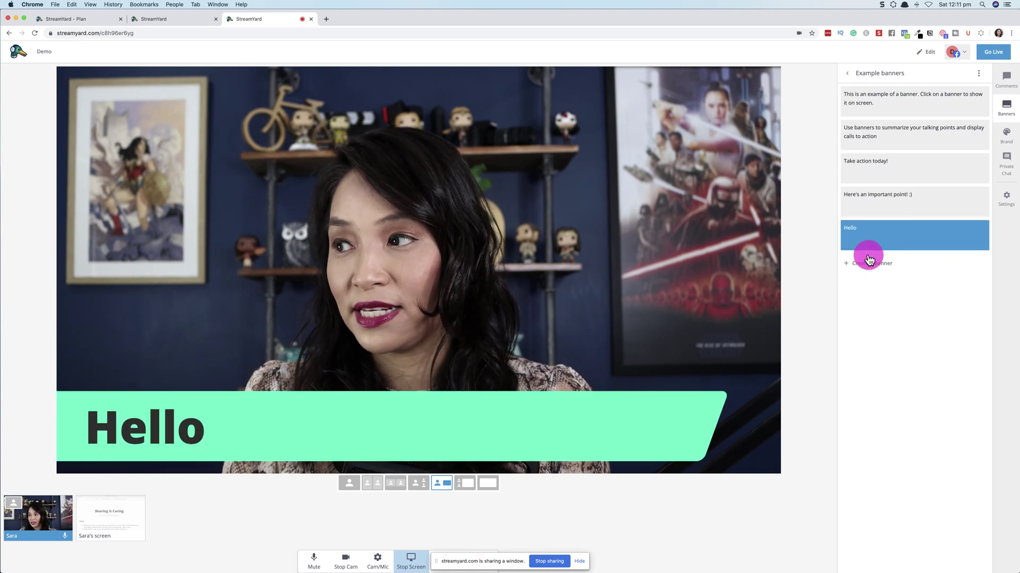
Add a 'Scrolling' ticker banner, swap it on stage for Hello, then hide it.
left_click(866, 263)
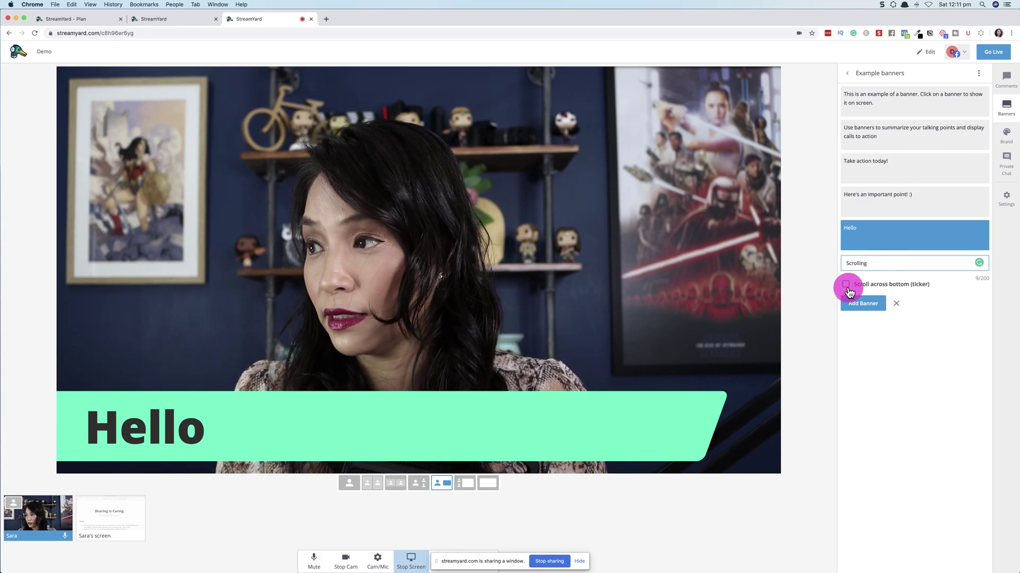
left_click(858, 303)
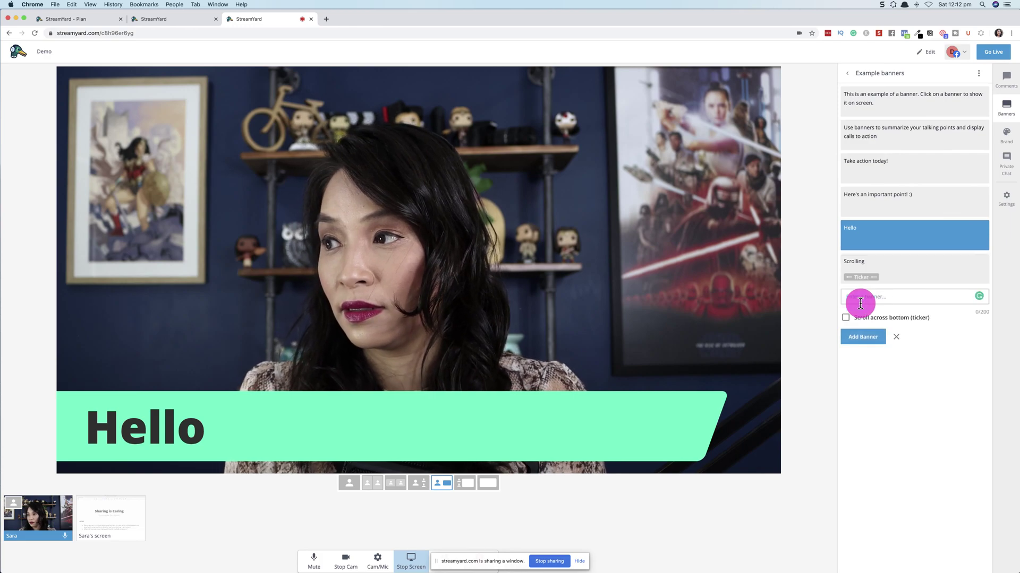
left_click(882, 233)
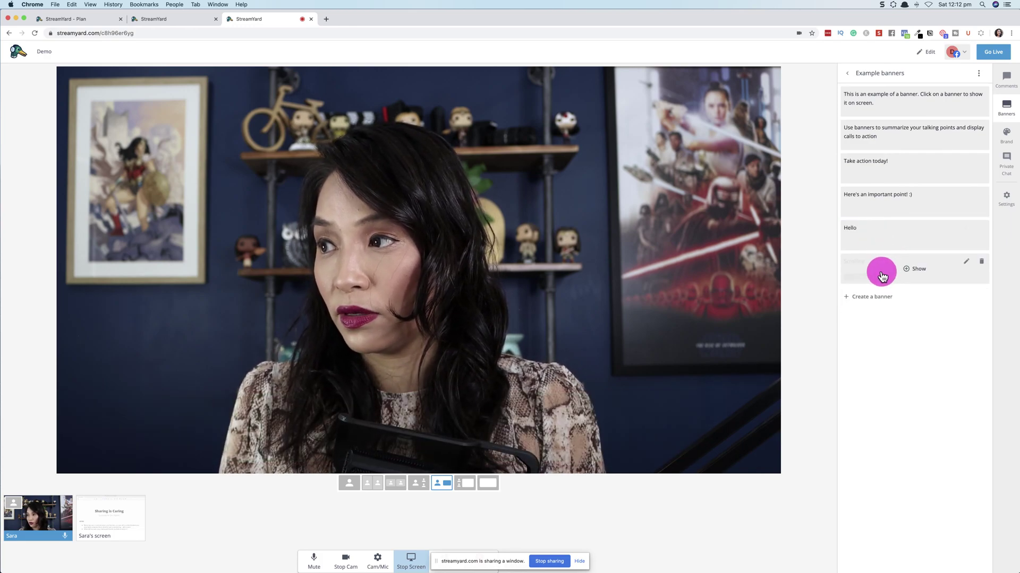
left_click(882, 276)
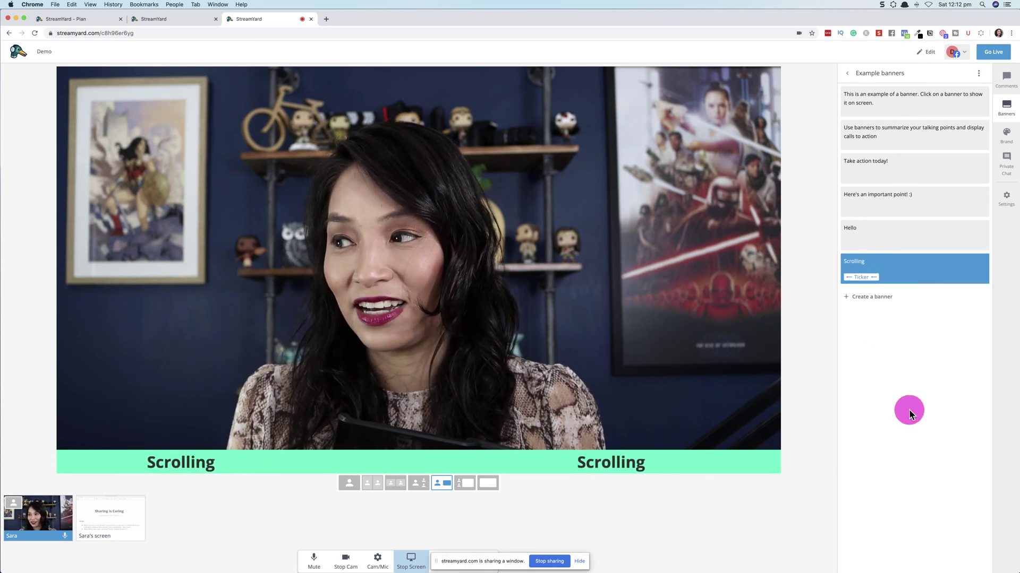
mouse_move(923, 271)
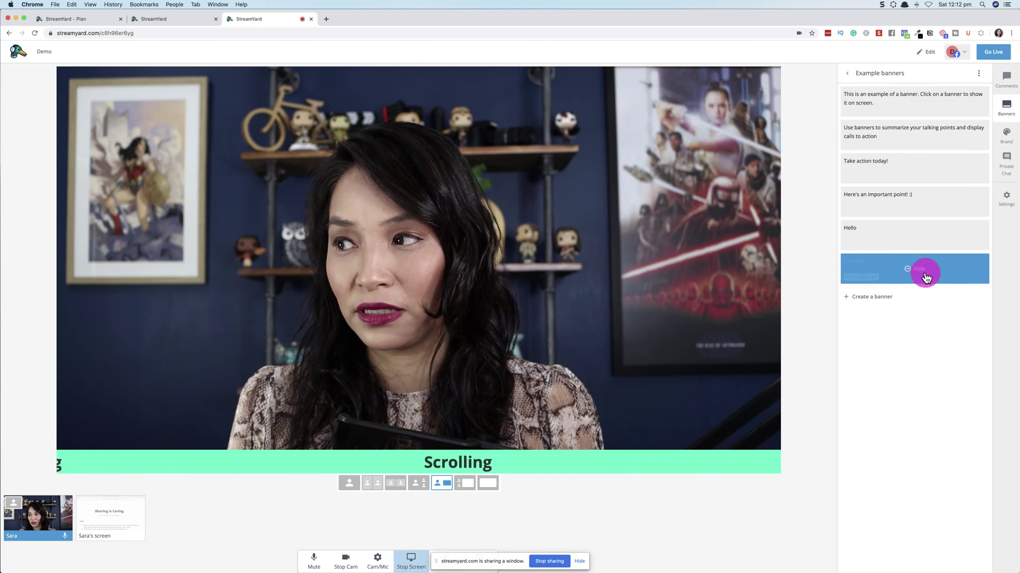
mouse_move(886, 92)
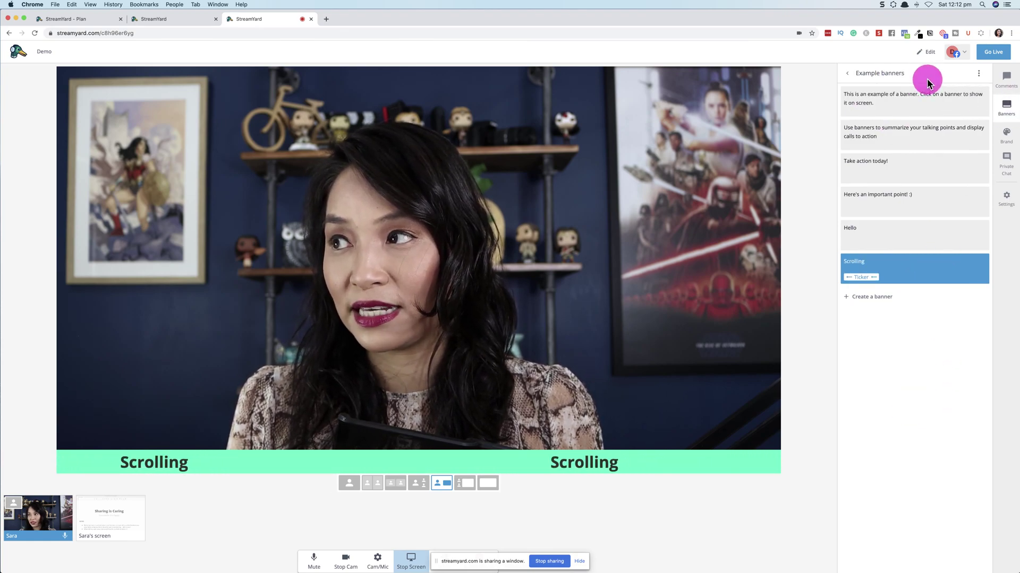
left_click(919, 261)
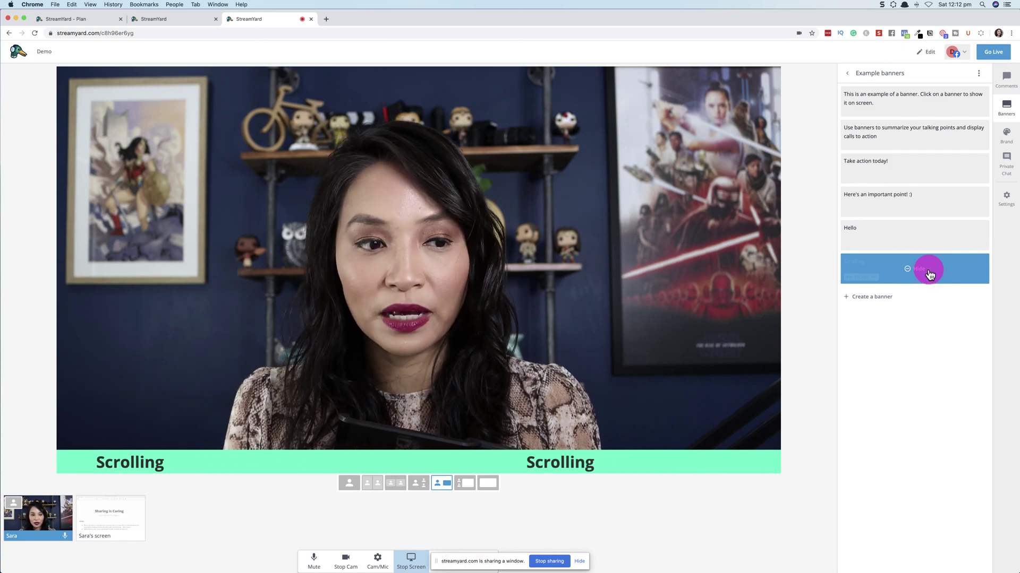
left_click(929, 275)
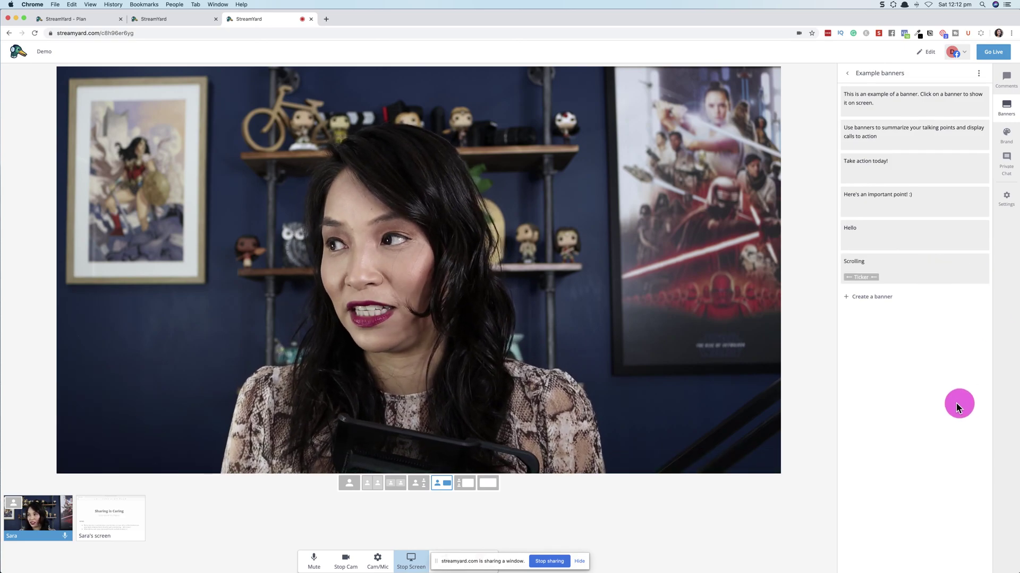
Change the brand colour to blue #004fff.
left_click(1006, 134)
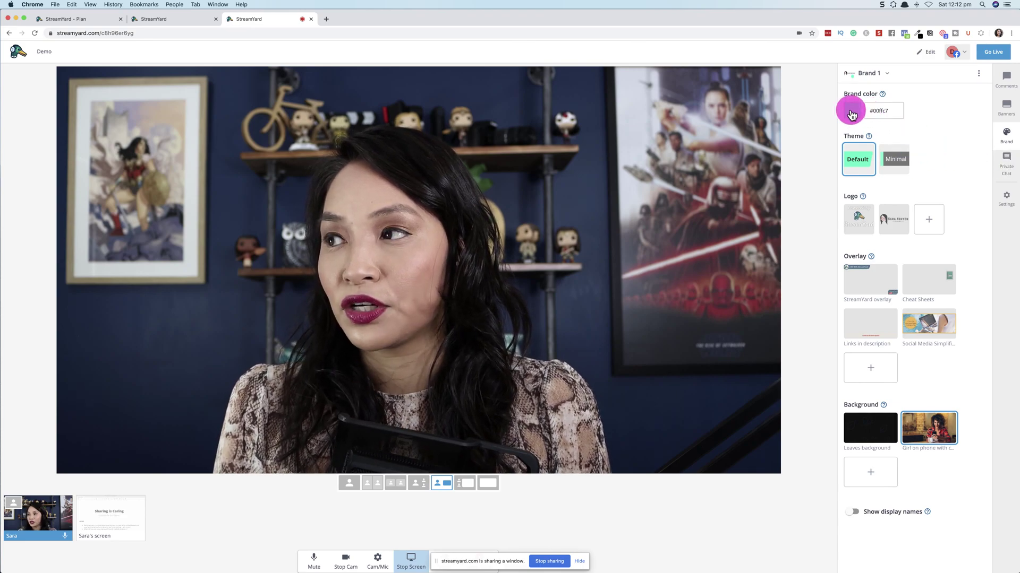
left_click(852, 110)
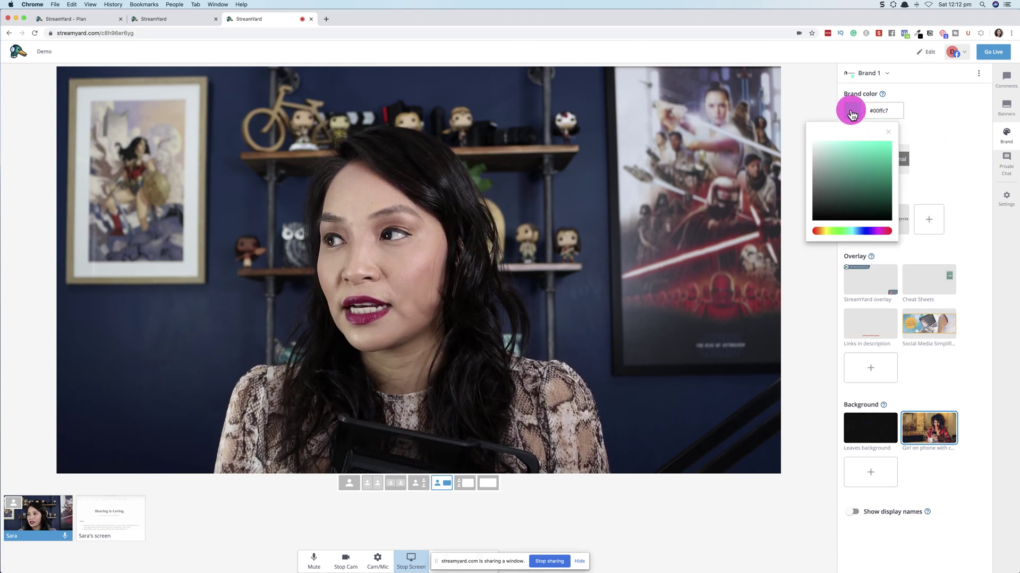
left_click(882, 232)
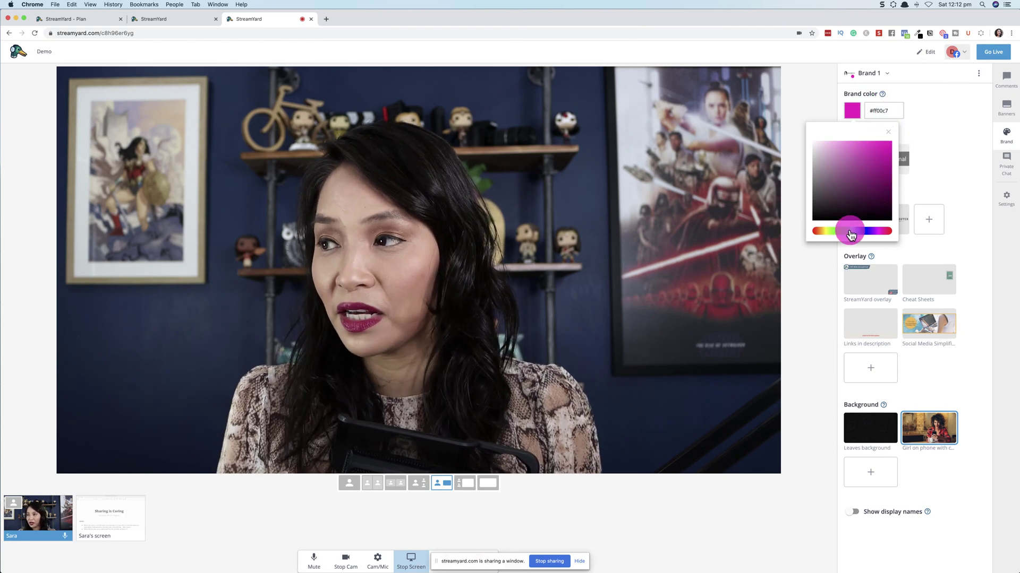
left_click(944, 160)
Show the 'Take action today!' banner on stage in the new blue.
left_click(1005, 112)
left_click(925, 169)
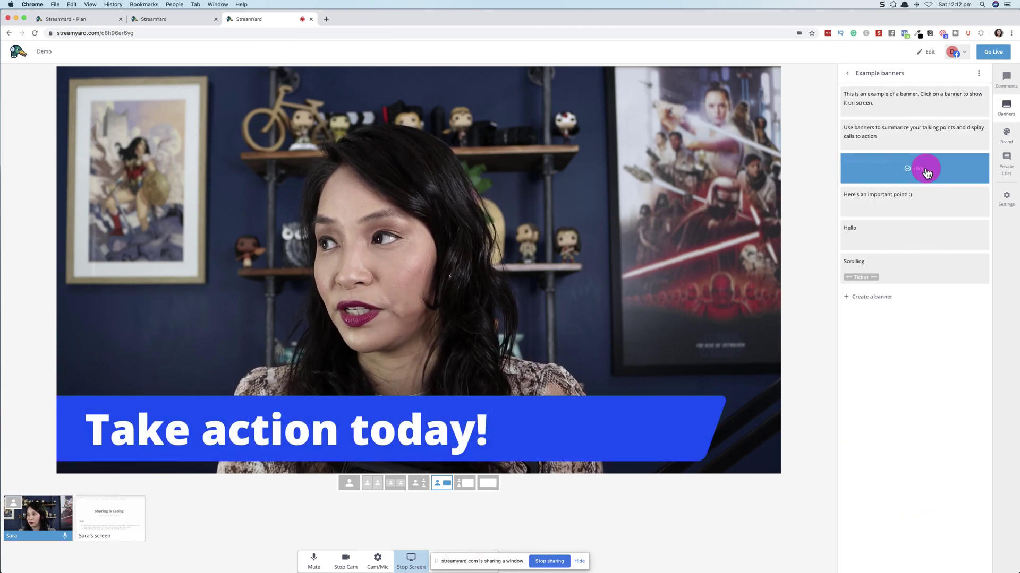
left_click(1006, 135)
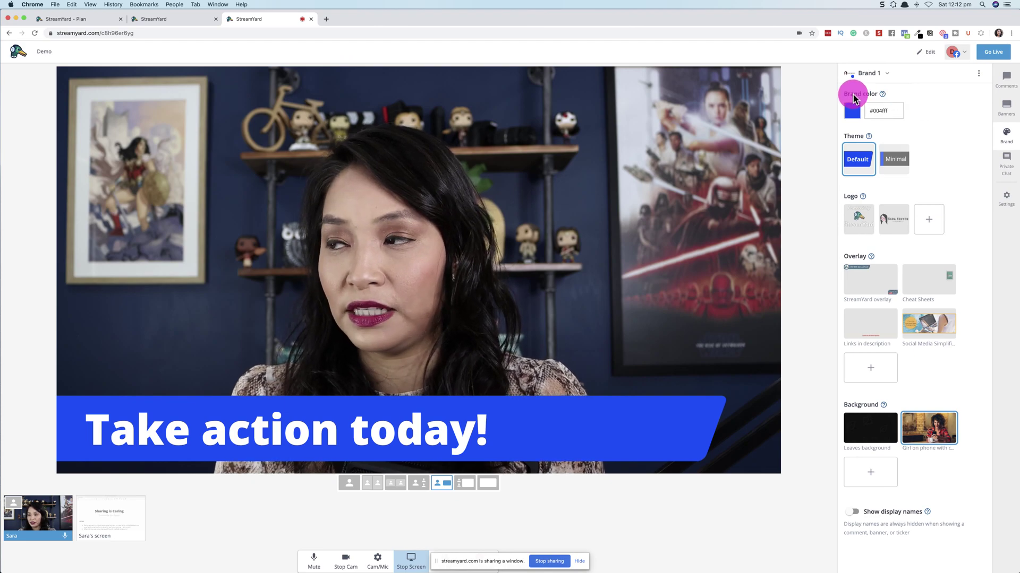
Hide 'Take action today!', then preview the StreamYard logo and second logo, removing each.
left_click(1006, 107)
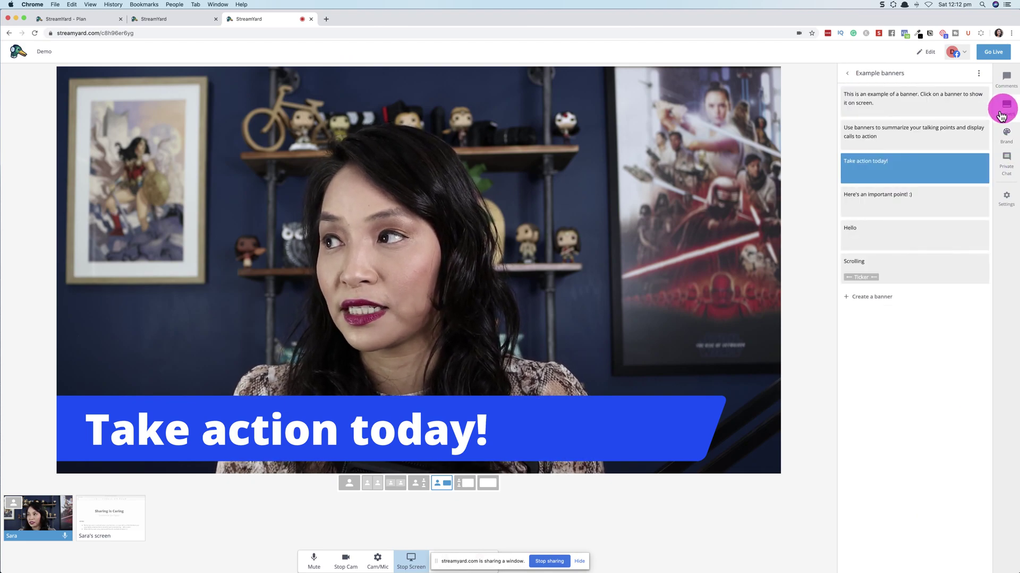
left_click(935, 169)
left_click(1006, 137)
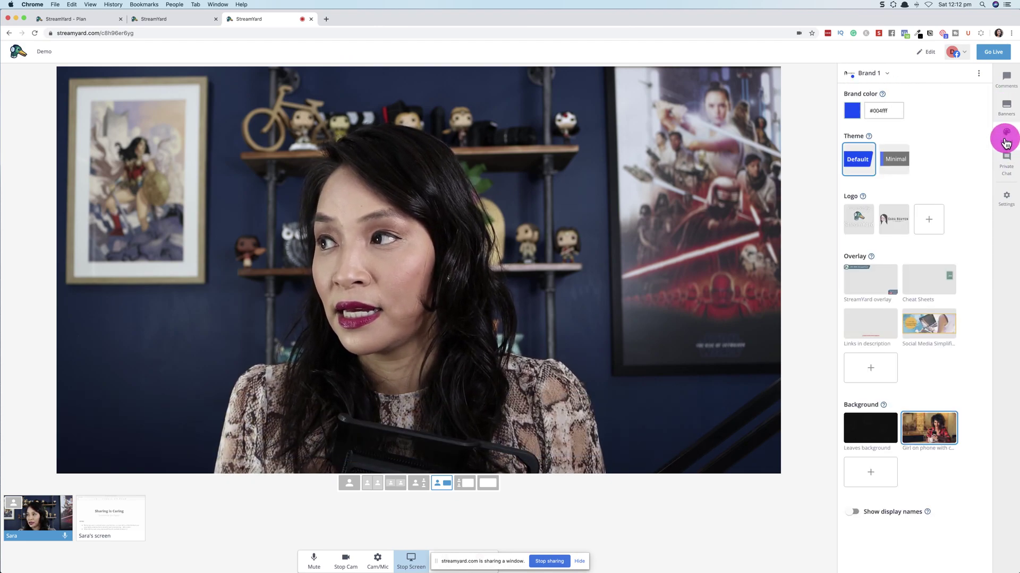
left_click(858, 221)
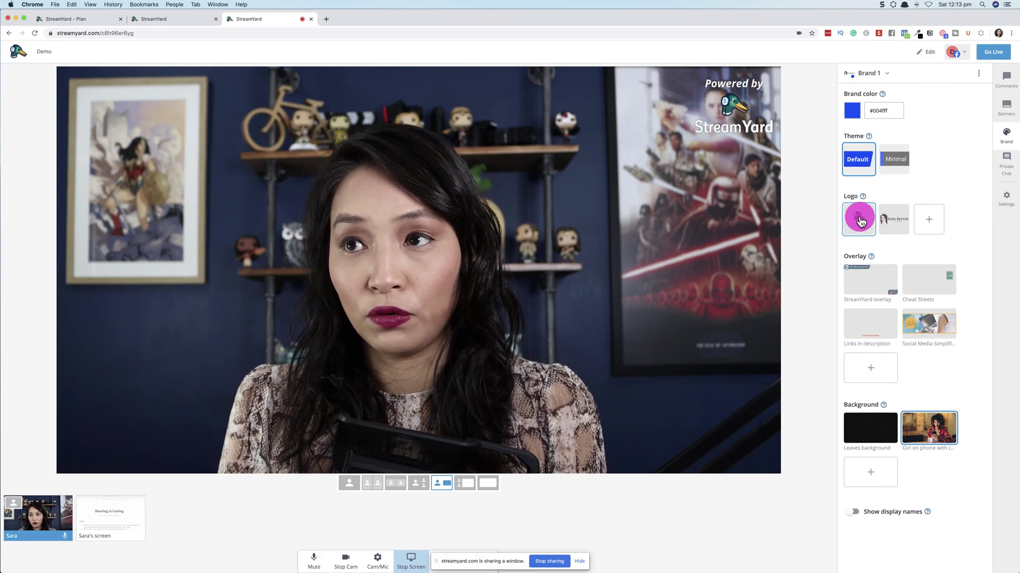
left_click(861, 220)
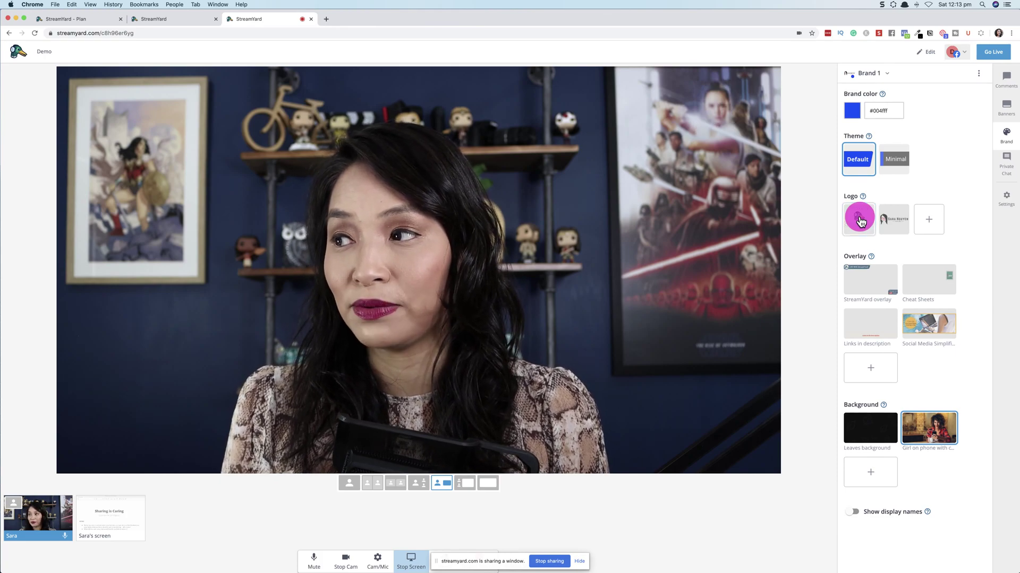
left_click(888, 222)
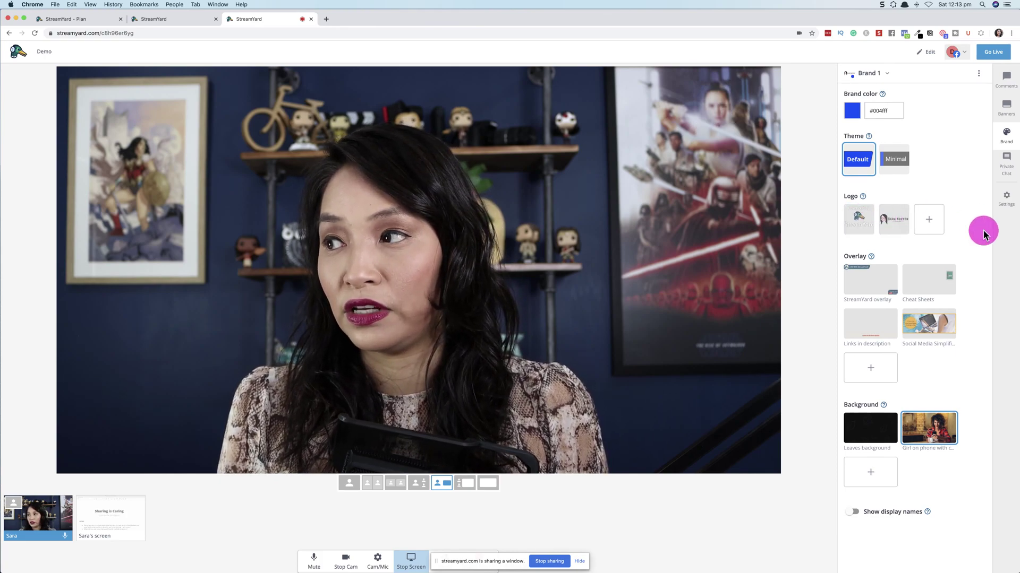
left_click(893, 221)
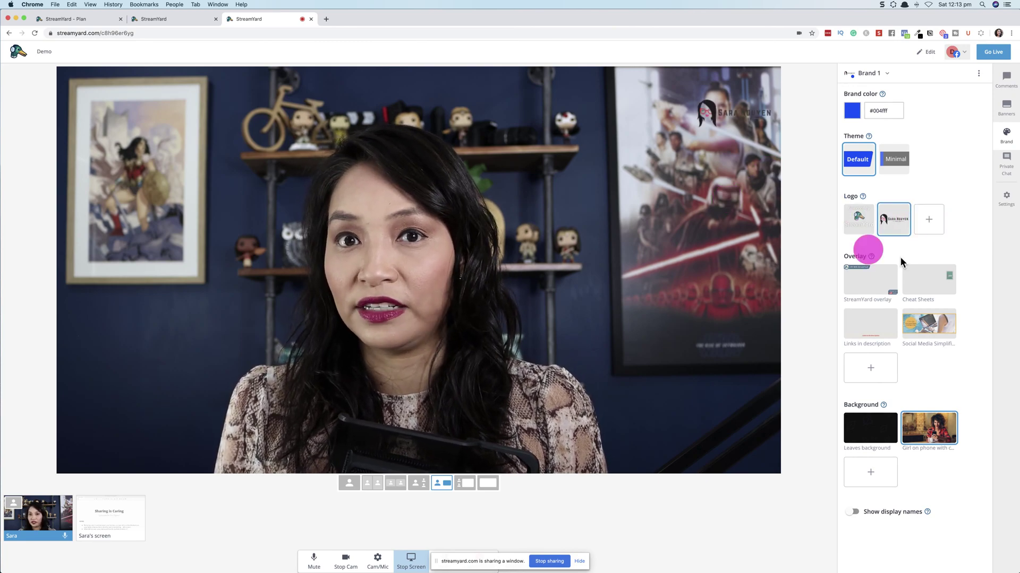
left_click(898, 226)
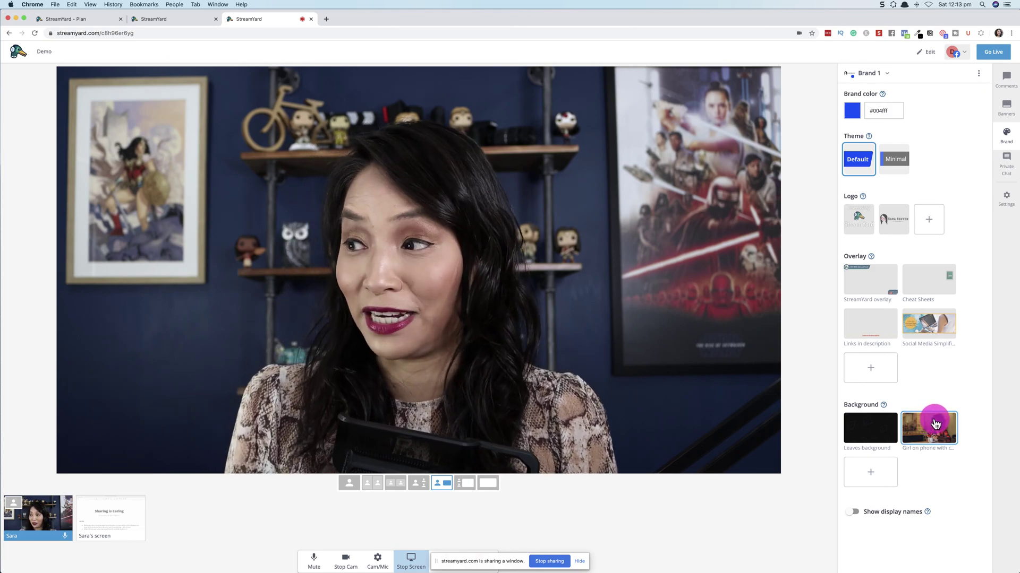
left_click(866, 284)
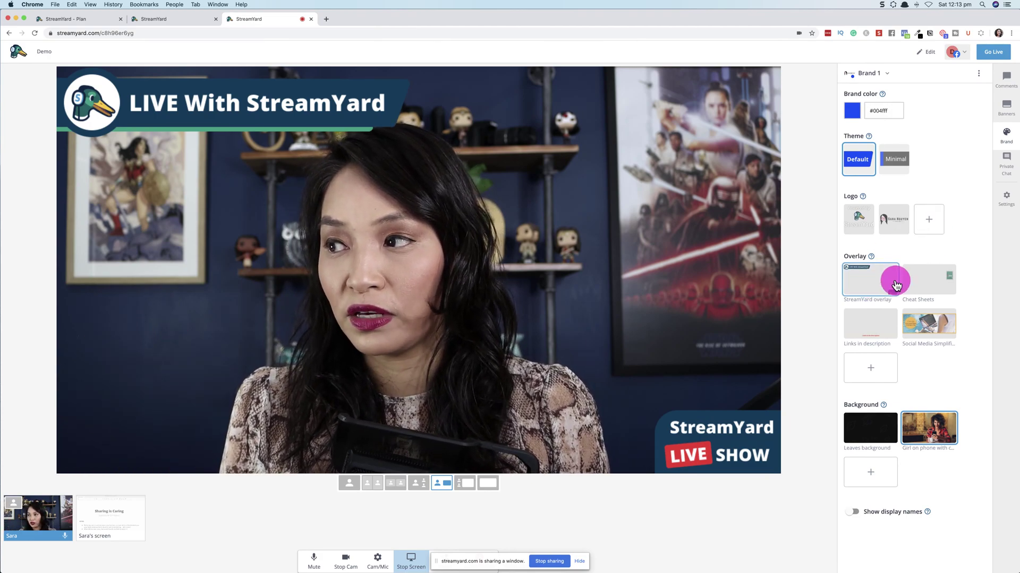
left_click(871, 277)
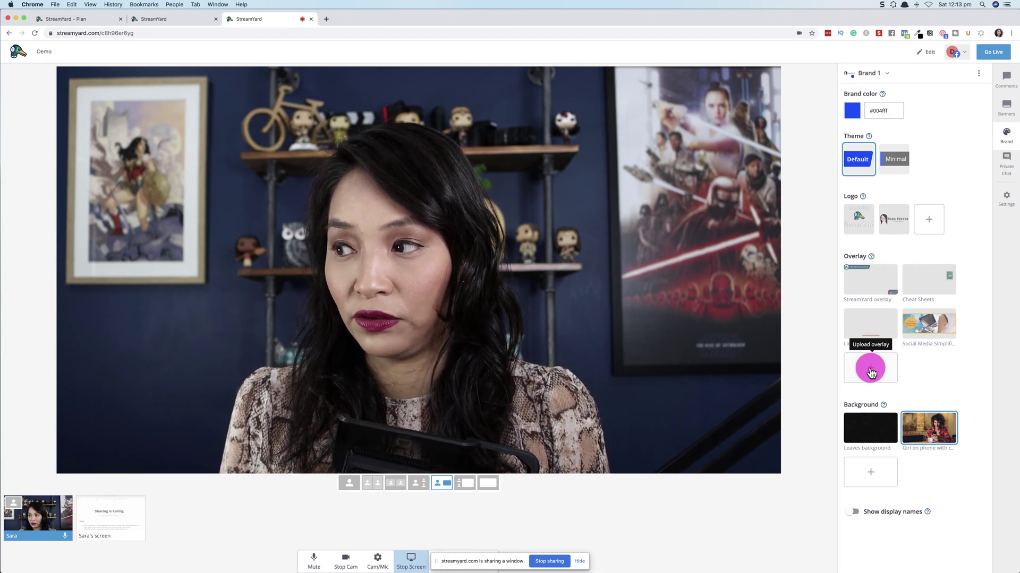
left_click(932, 285)
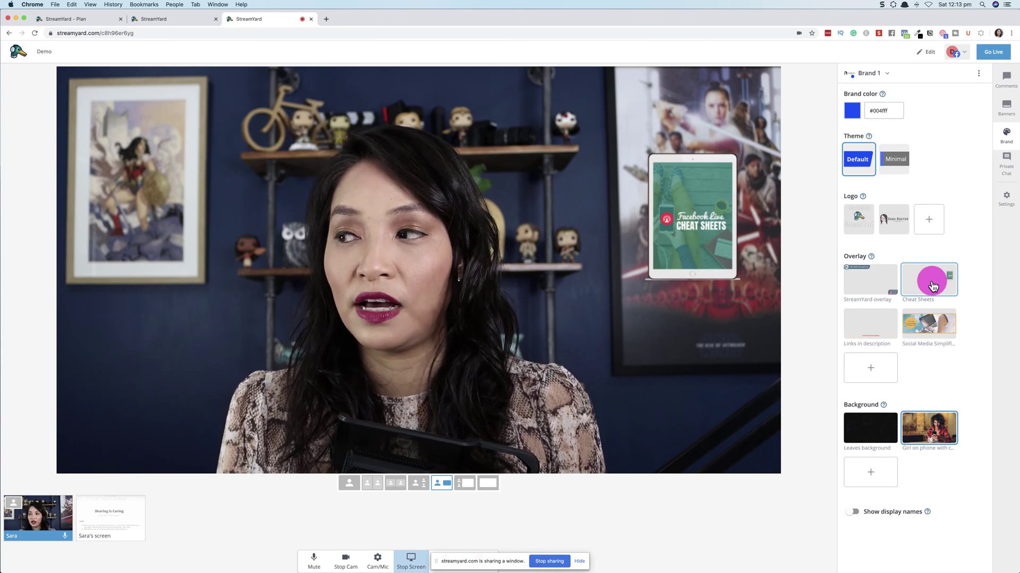
left_click(933, 285)
left_click(885, 327)
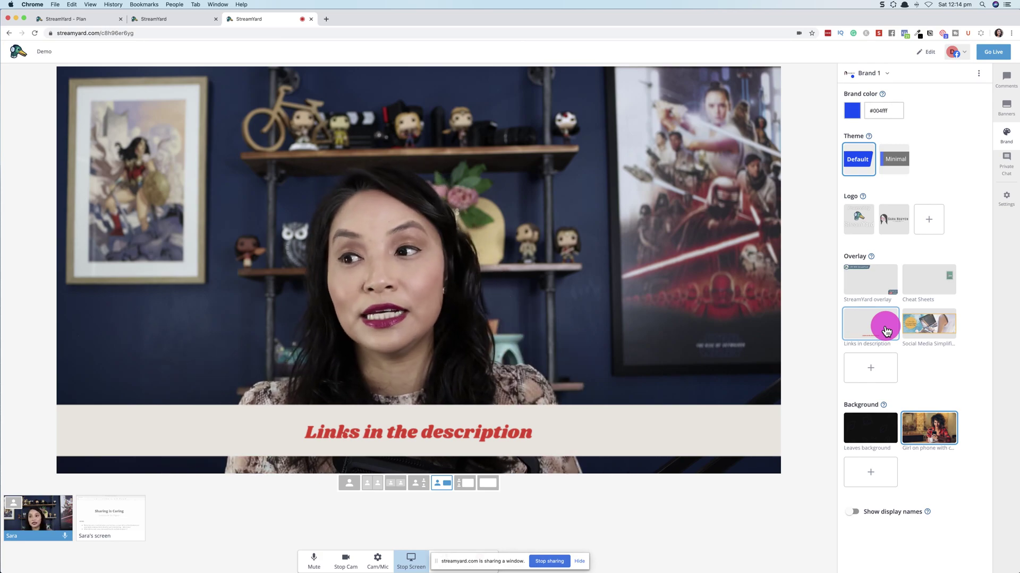
left_click(886, 330)
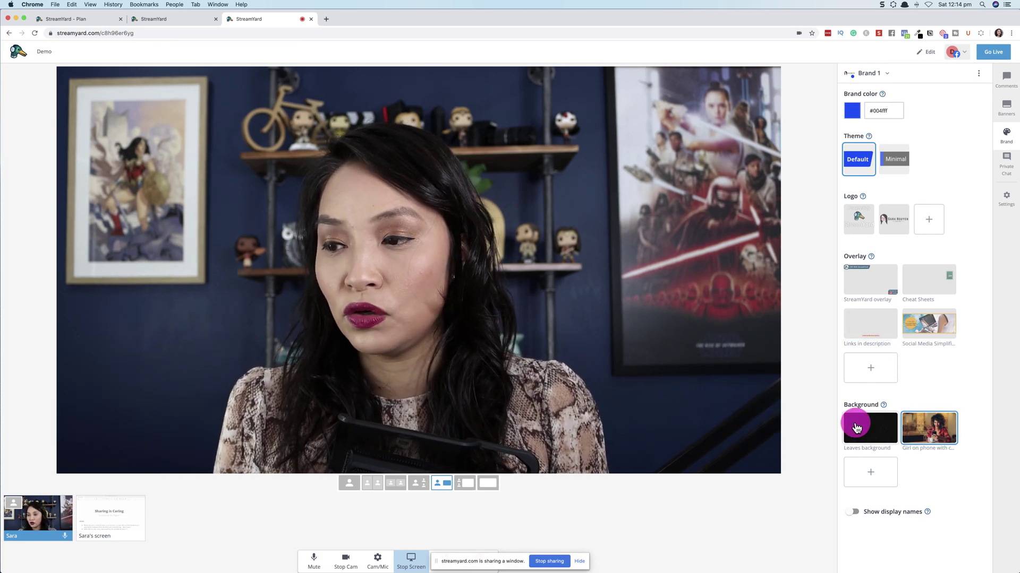
Set the Leaves background and add the shared screen to the stream.
left_click(879, 428)
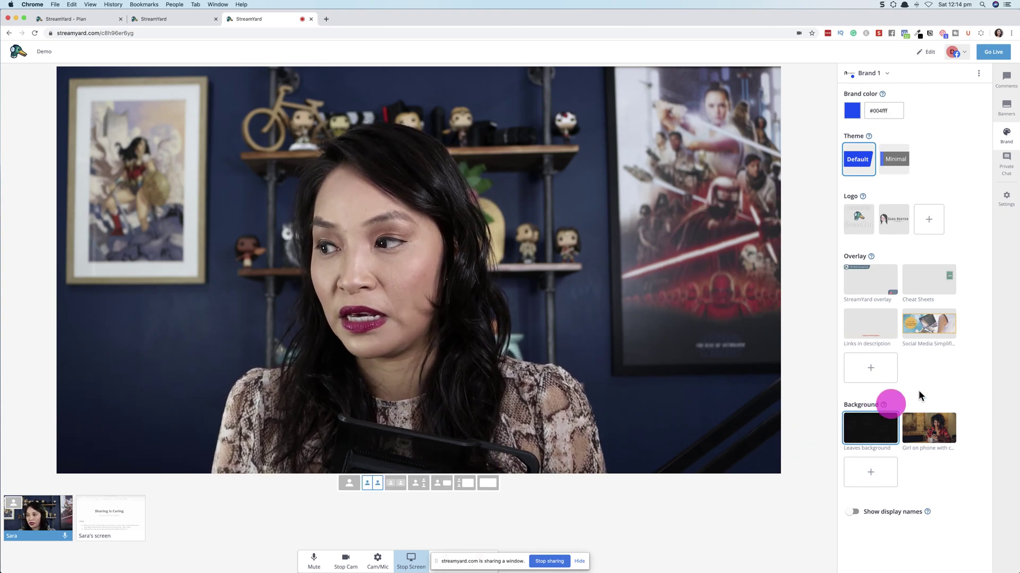
mouse_move(924, 441)
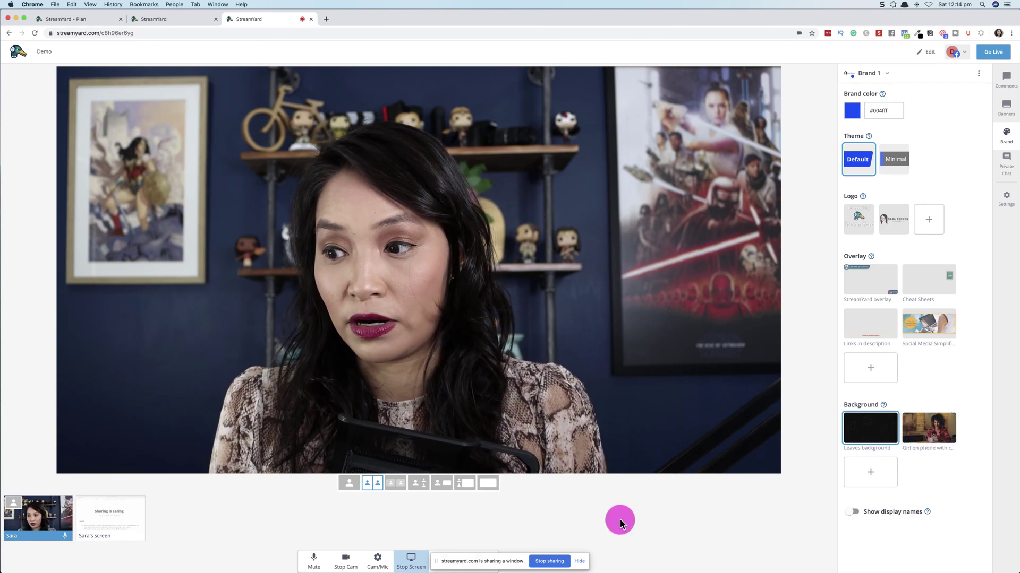
left_click(102, 518)
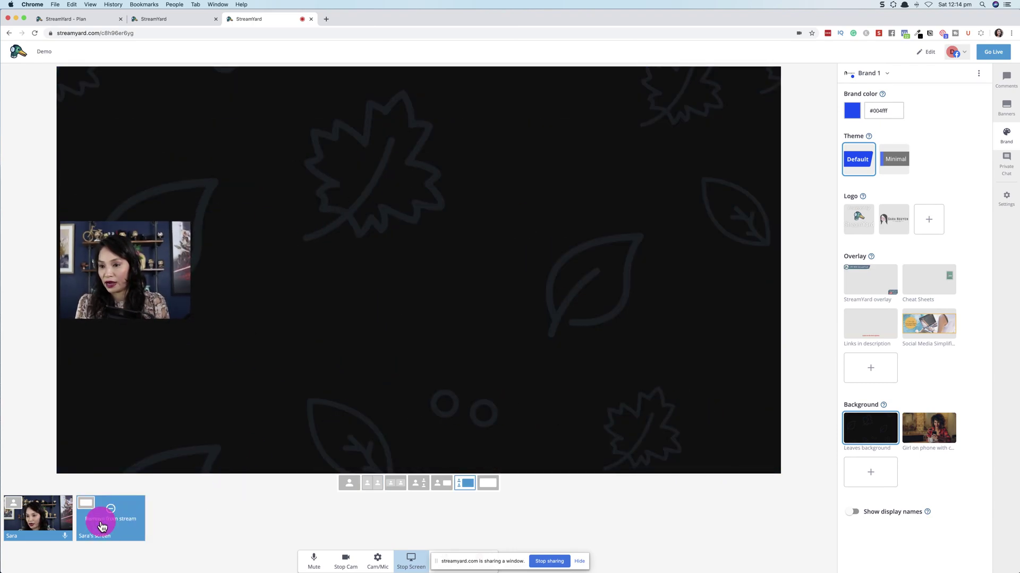
Switch to the Girl on phone background, toggle the shared screen off and on, then stop sharing.
left_click(940, 438)
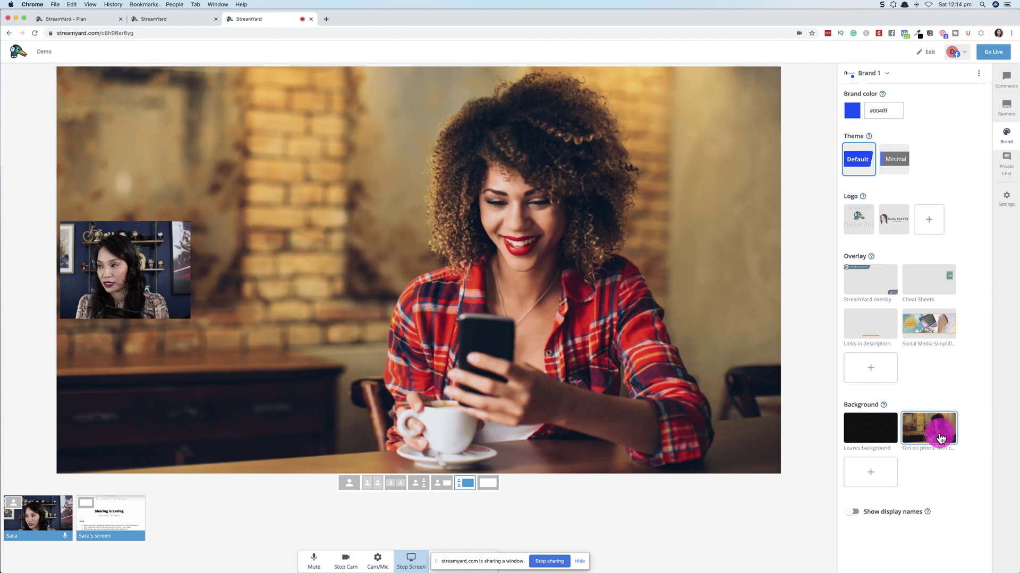
left_click(108, 523)
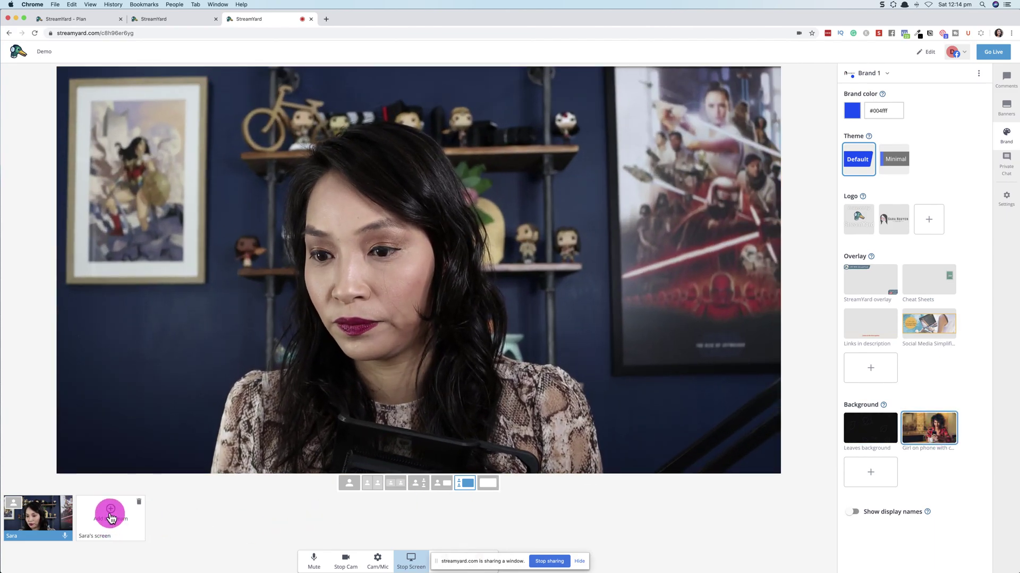
left_click(109, 525)
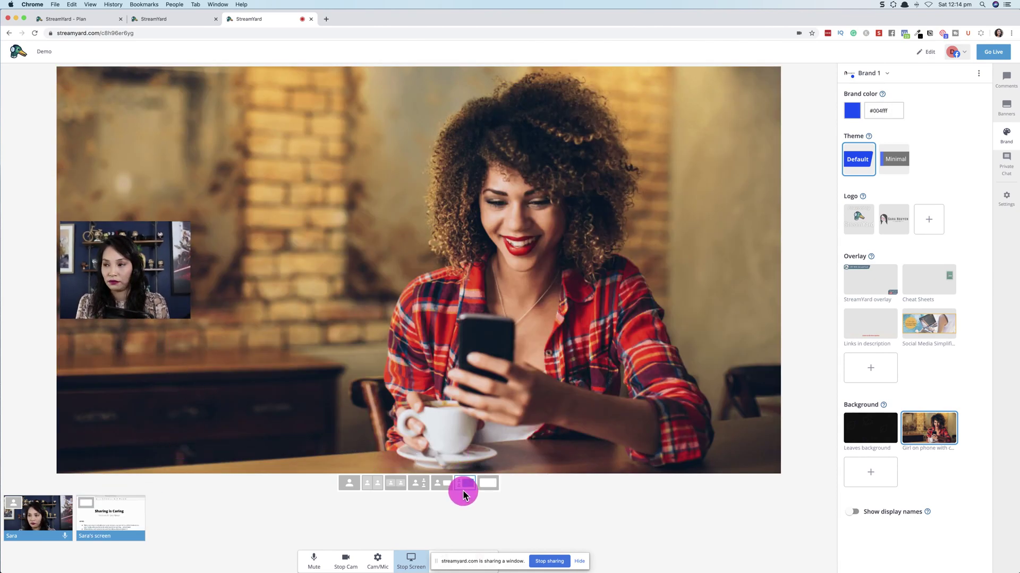
left_click(547, 562)
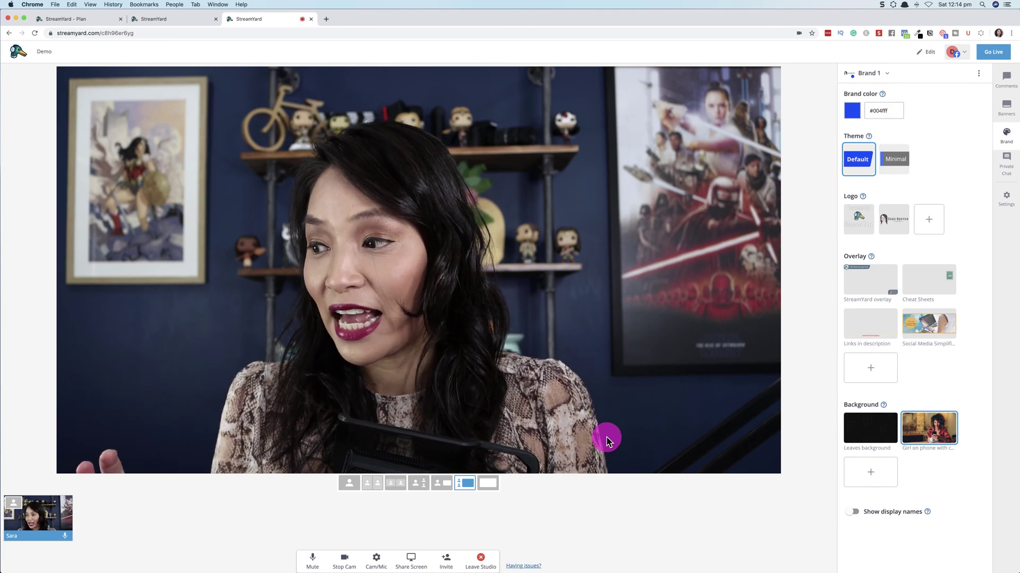
left_click(851, 511)
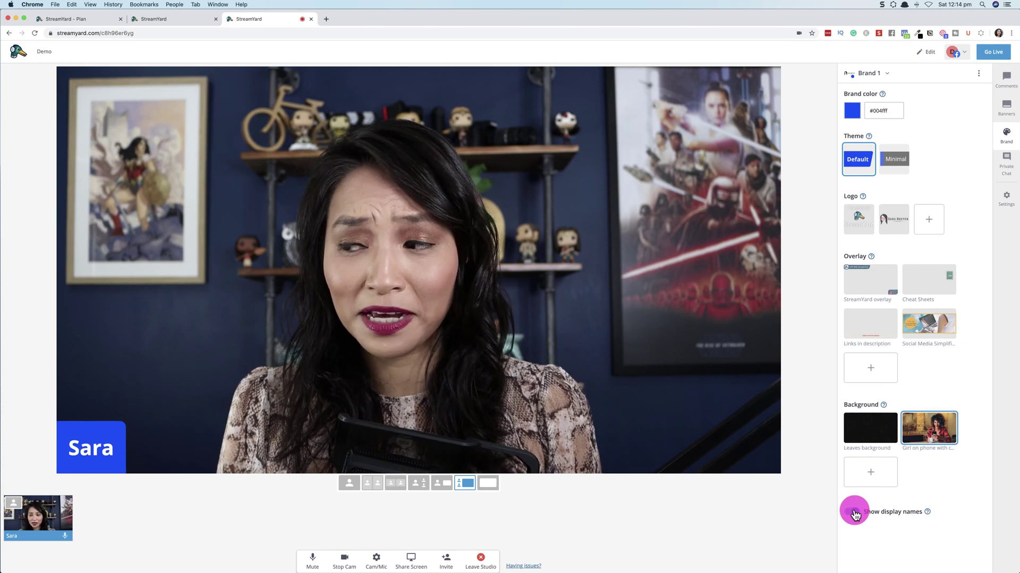
left_click(853, 512)
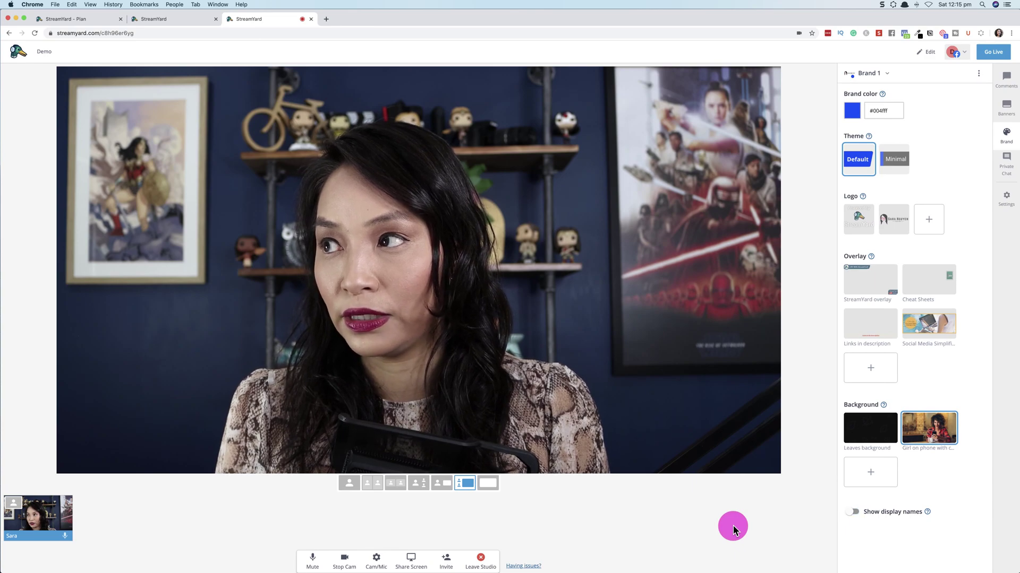
Go live and post the comment 'hello' in the Comments panel.
left_click(987, 54)
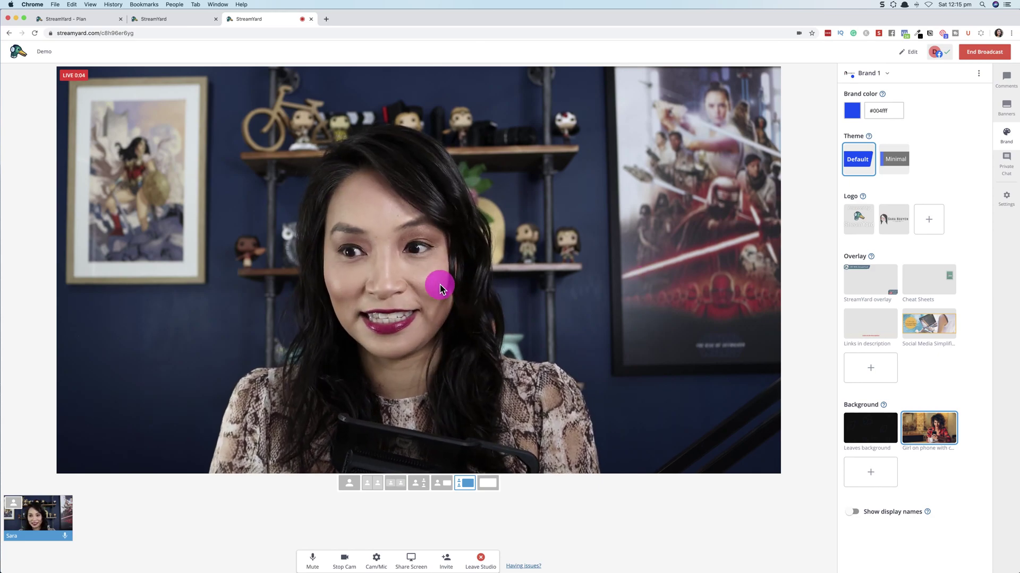
left_click(1005, 79)
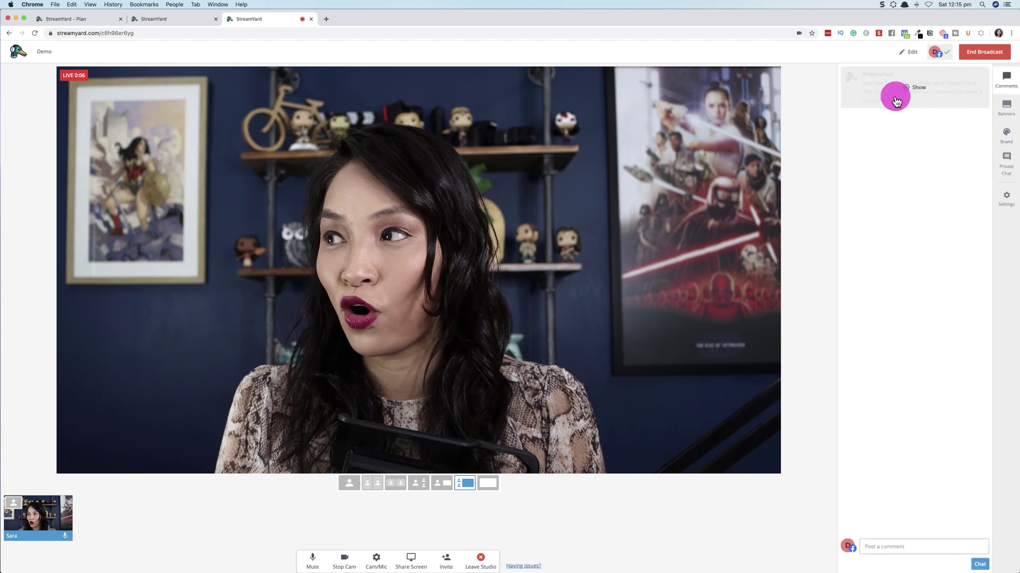
left_click(902, 546)
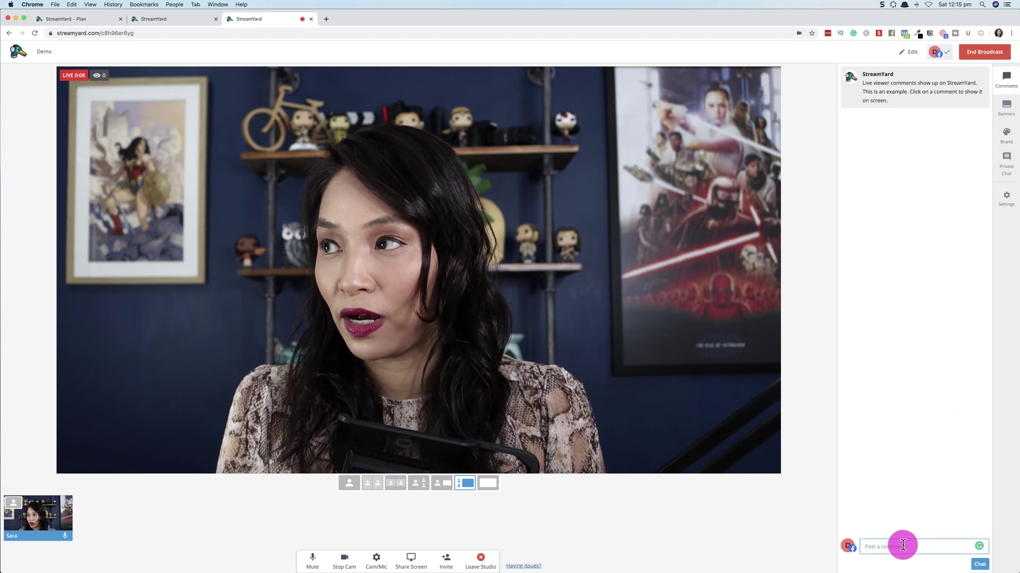
type("hello")
key("Return")
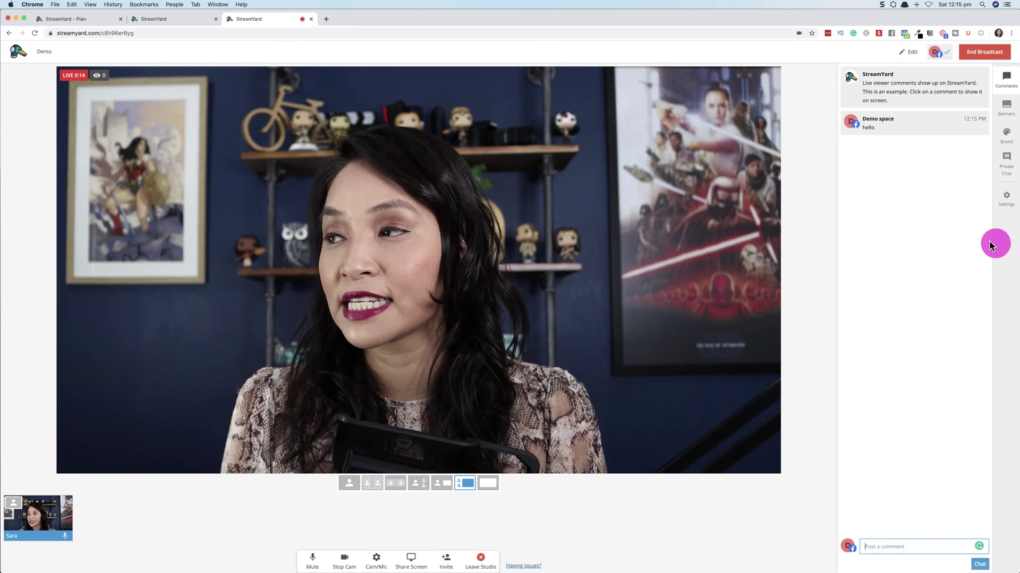
Show the 'hello' comment over the live video, then take it off again.
left_click(916, 122)
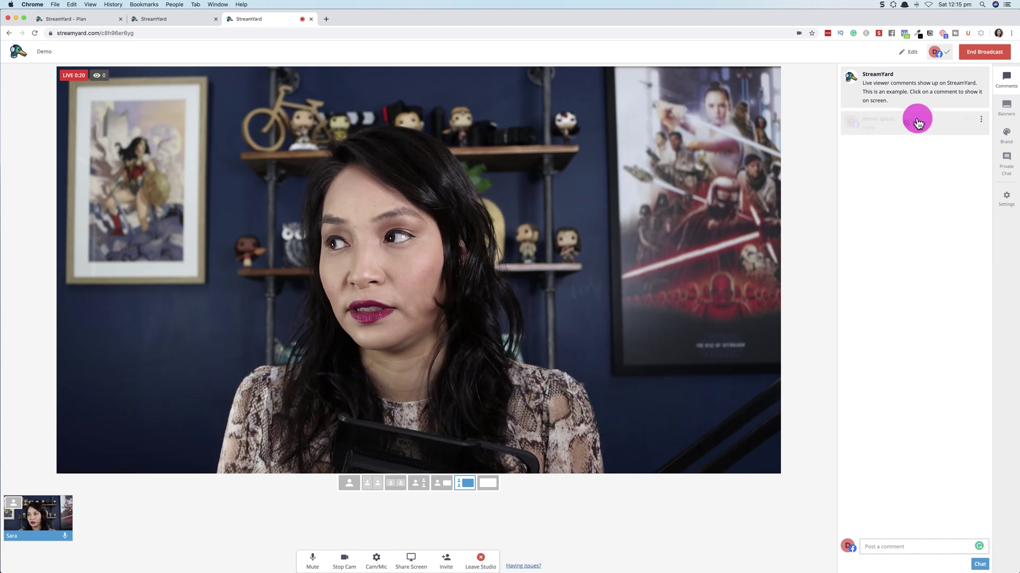
left_click(918, 123)
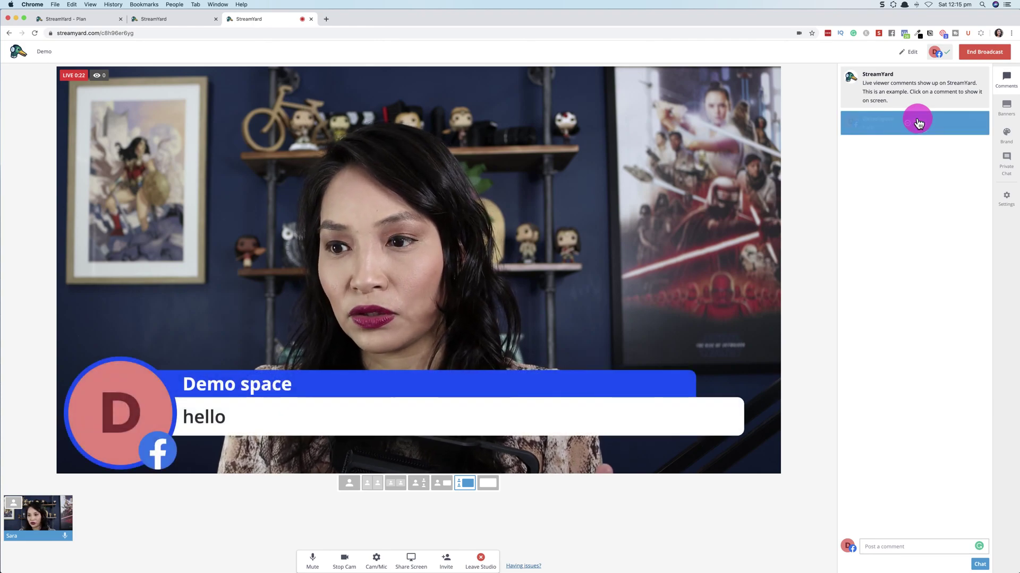
left_click(918, 123)
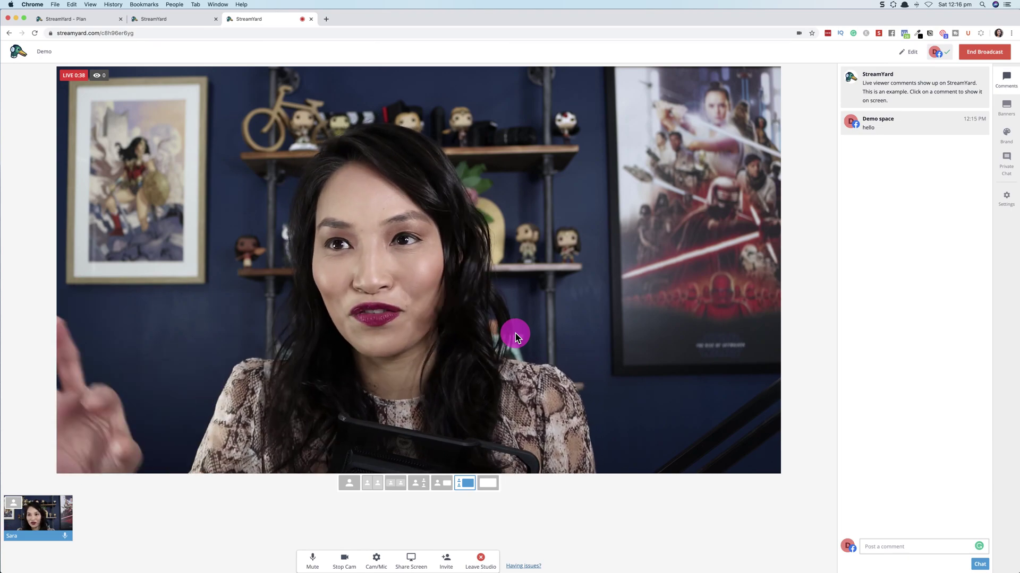
End the Demo broadcast, confirm it, and close the feedback rating dialog.
left_click(1002, 57)
left_click(977, 95)
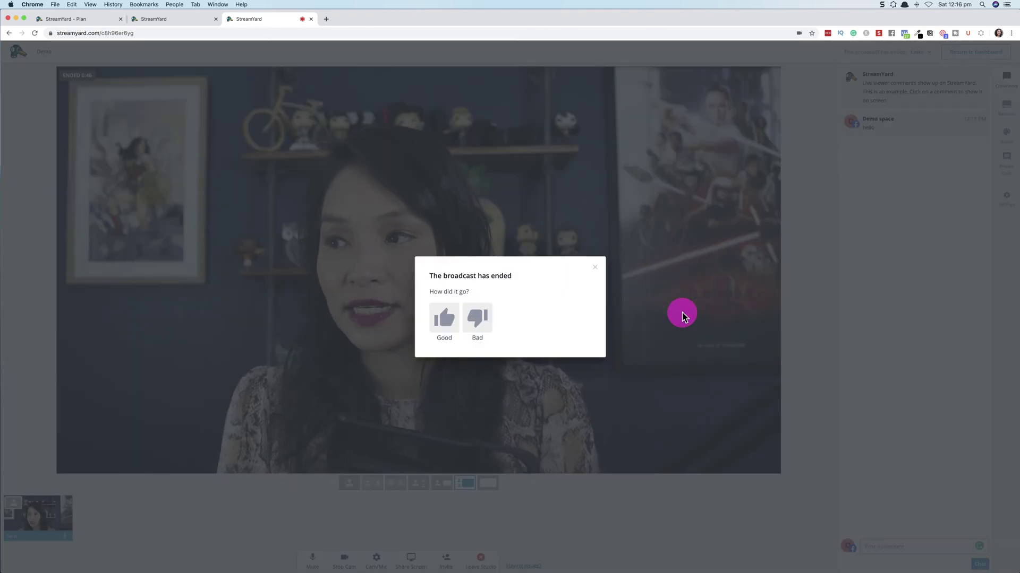
left_click(595, 267)
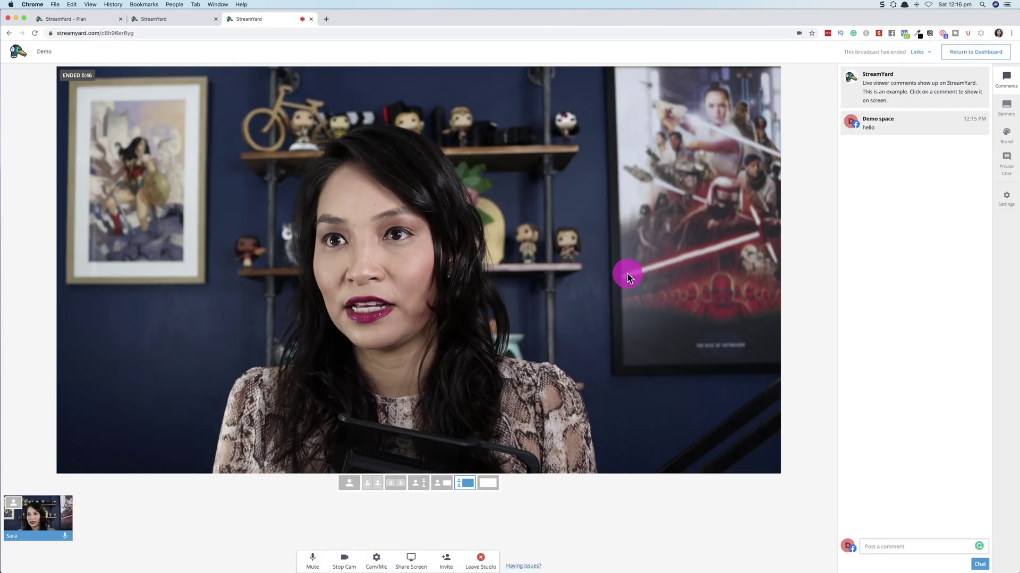